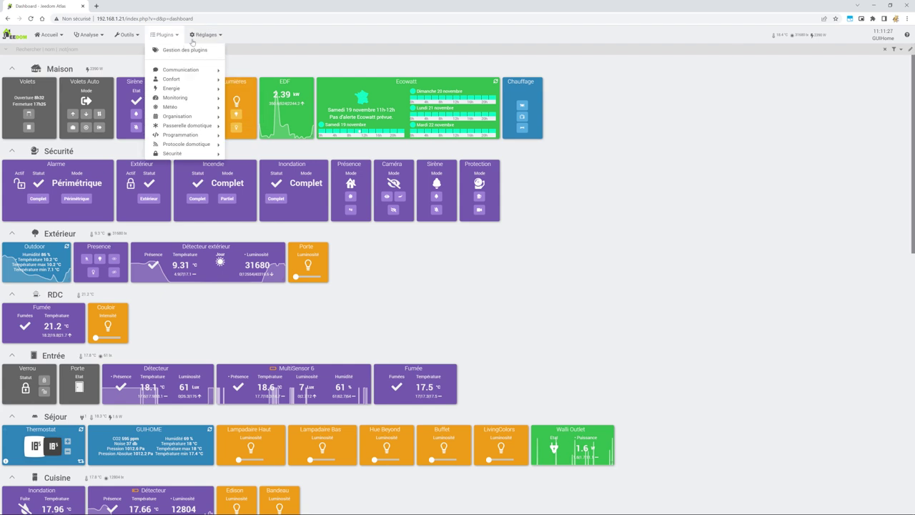
Launch a local backup of Jeedom from the system backups page and confirm it
{"action": "left_click", "coordinate": [206, 34]}
{"action": "mouse_move", "coordinate": [217, 51]}
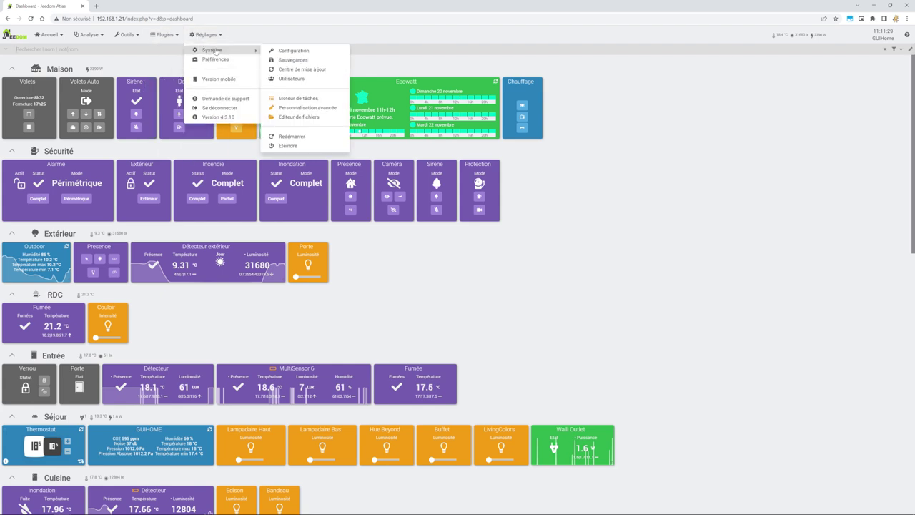
{"action": "left_click", "coordinate": [295, 61]}
{"action": "left_click", "coordinate": [303, 127]}
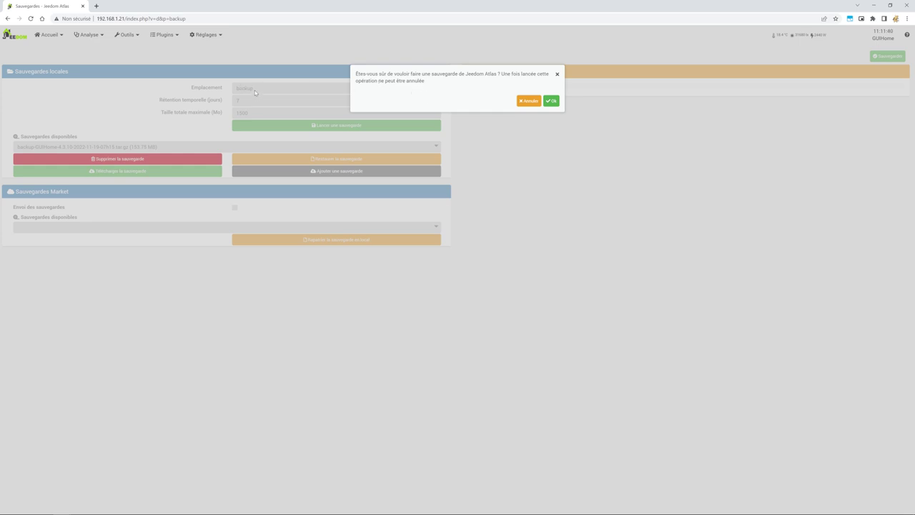
{"action": "left_click", "coordinate": [551, 101]}
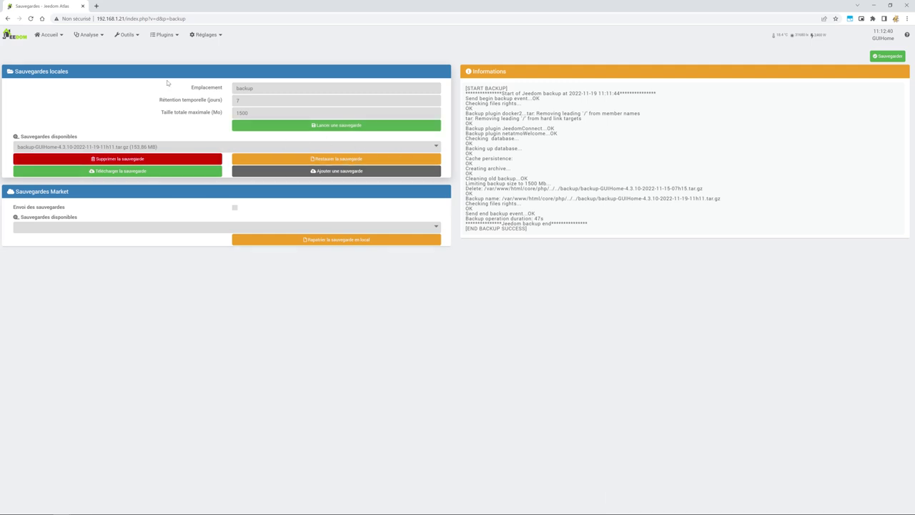
Open the Backup Cloud scenario in the Jeedom group and execute it
{"action": "mouse_move", "coordinate": [144, 36]}
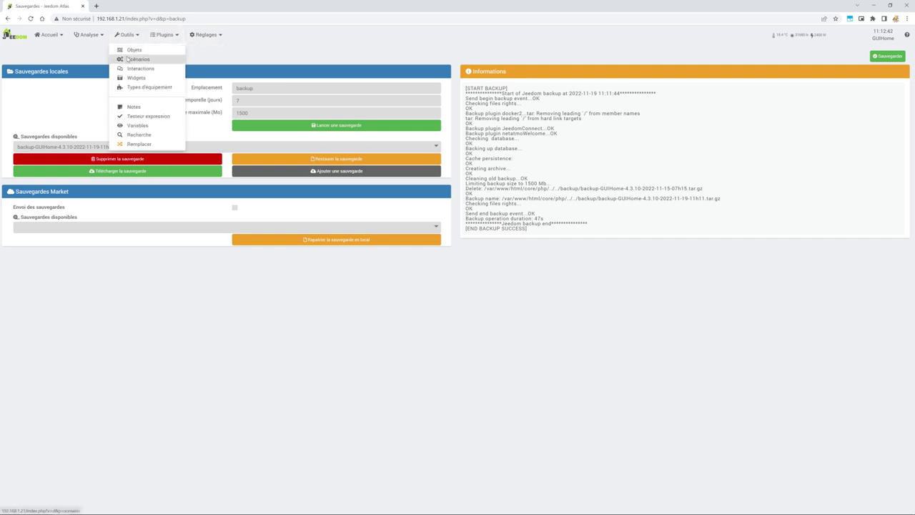
{"action": "left_click", "coordinate": [136, 59]}
{"action": "left_click", "coordinate": [55, 156]}
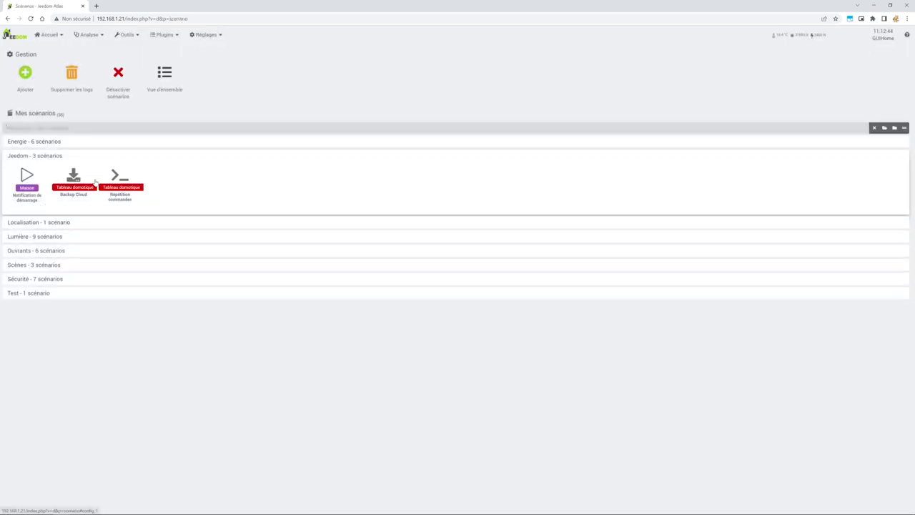
{"action": "left_click", "coordinate": [80, 180]}
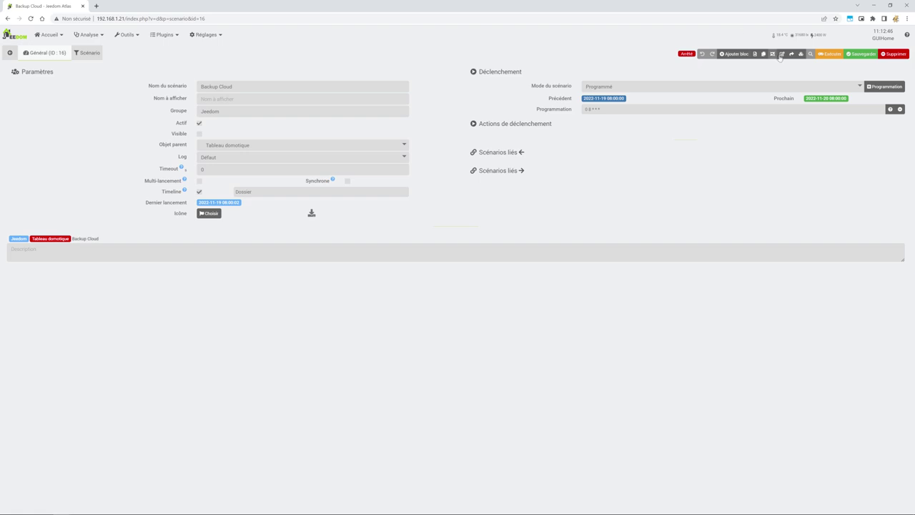
{"action": "left_click", "coordinate": [831, 53]}
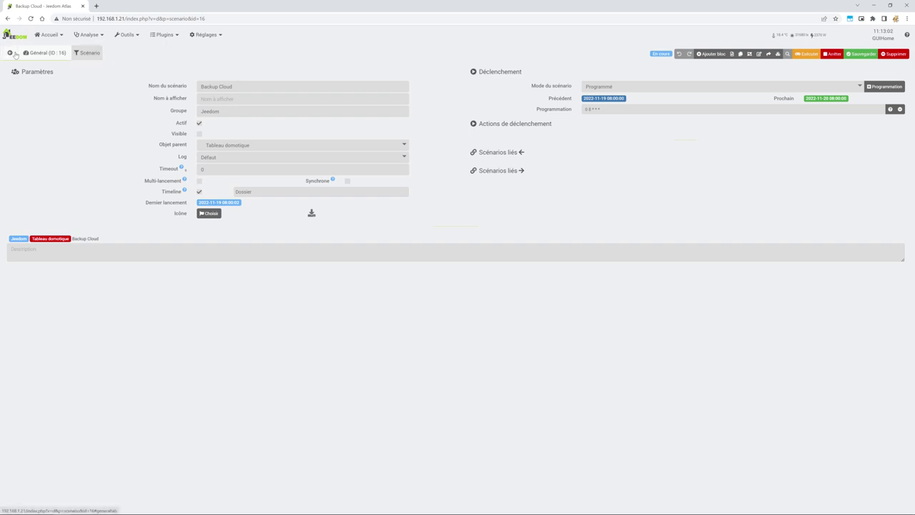
Search the plugin Market for "zwave" and open the Z-Wave JS plugin's page
{"action": "mouse_move", "coordinate": [164, 34]}
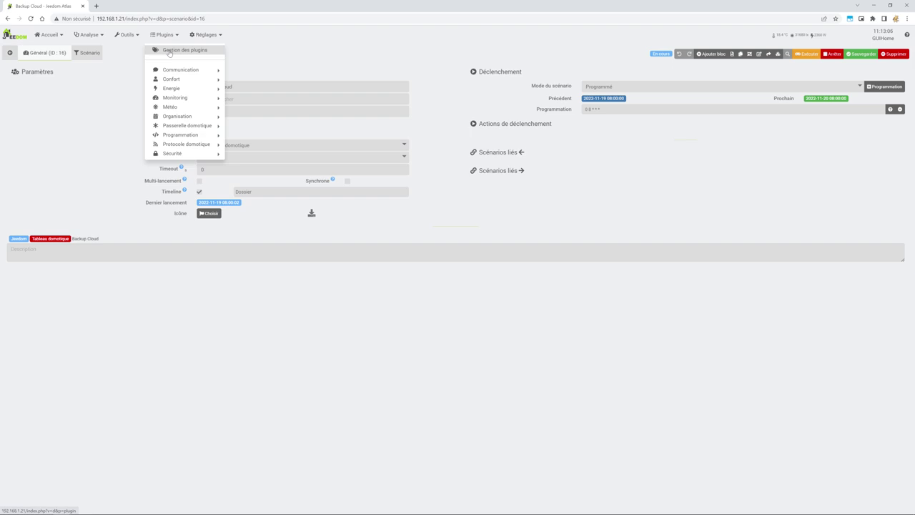
{"action": "left_click", "coordinate": [170, 50]}
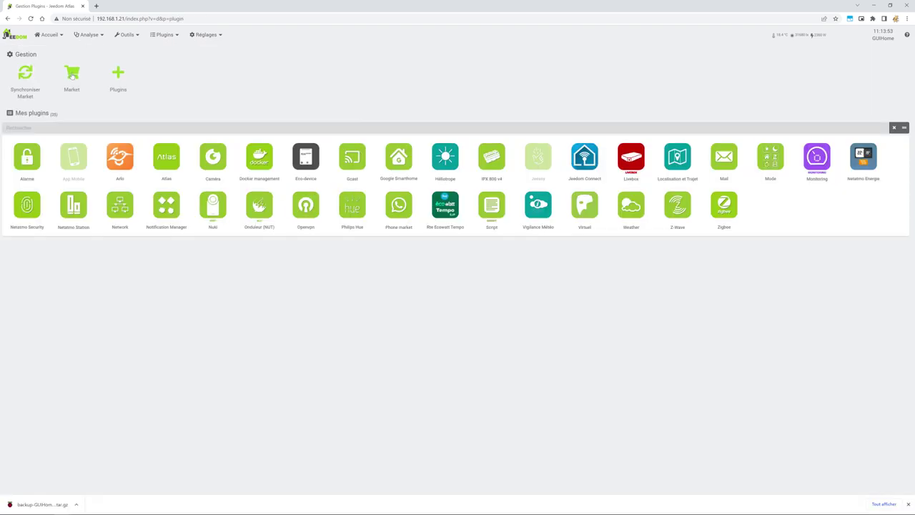
{"action": "left_click", "coordinate": [73, 75]}
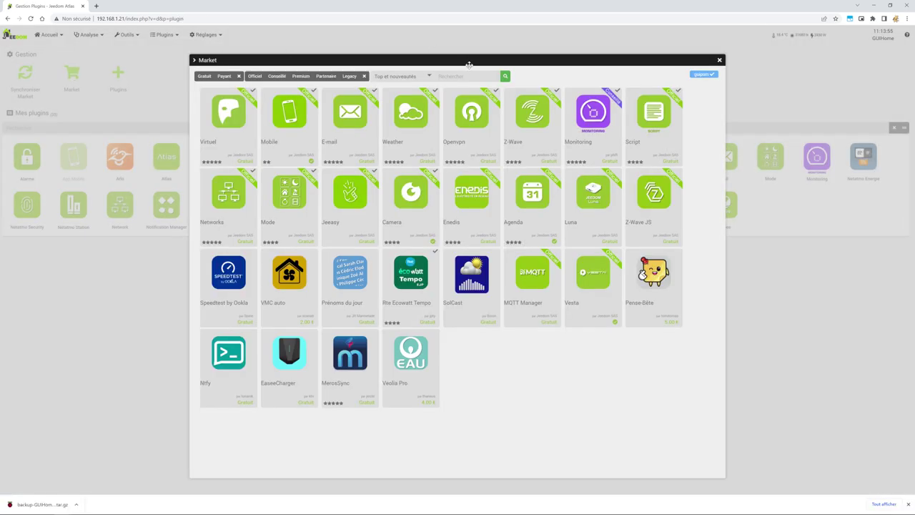
{"action": "left_click", "coordinate": [465, 74]}
{"action": "type", "text": "zwave"}
{"action": "key", "text": "Return"}
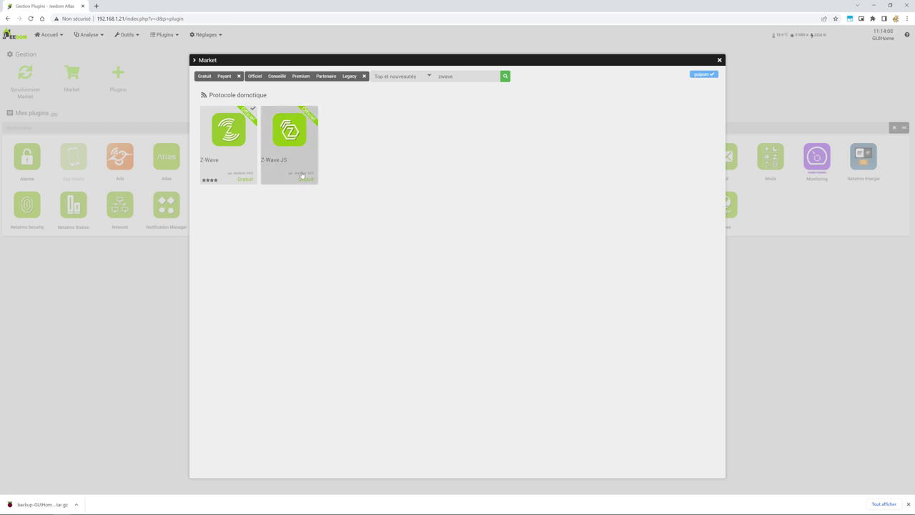
{"action": "left_click", "coordinate": [282, 136]}
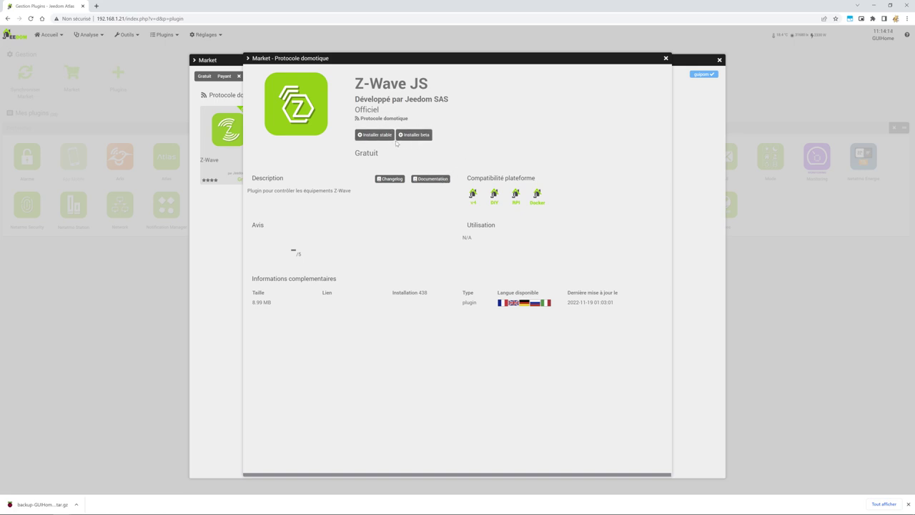
Review the Z-Wave JS documentation, from plugin configuration and security keys to MQTT Manager, OpenZwave and the first daemon start
{"action": "left_click", "coordinate": [439, 180]}
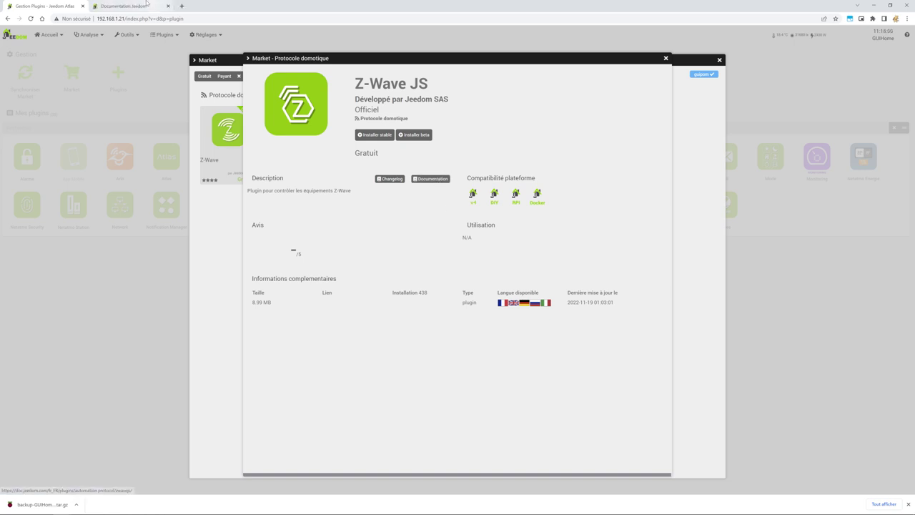
{"action": "left_click", "coordinate": [146, 3]}
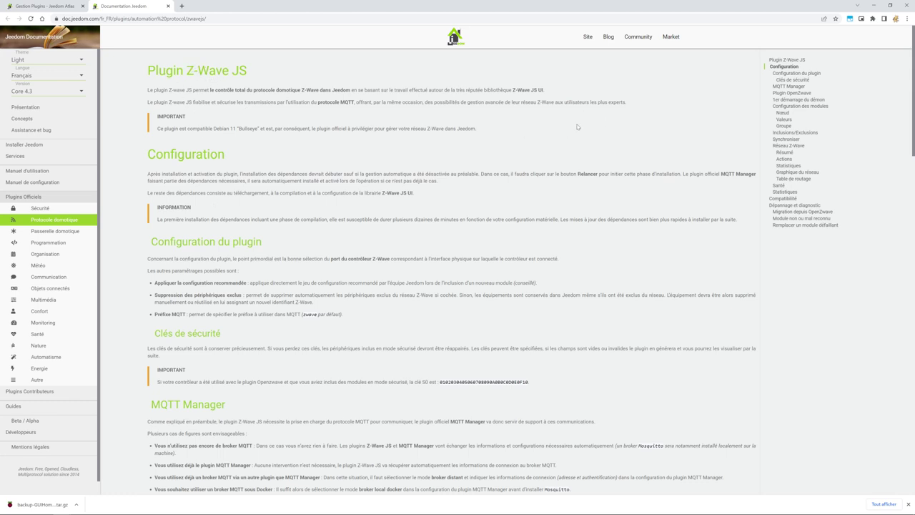
{"action": "scroll", "coordinate": [317, 153], "scroll_direction": "down", "scroll_amount": 3}
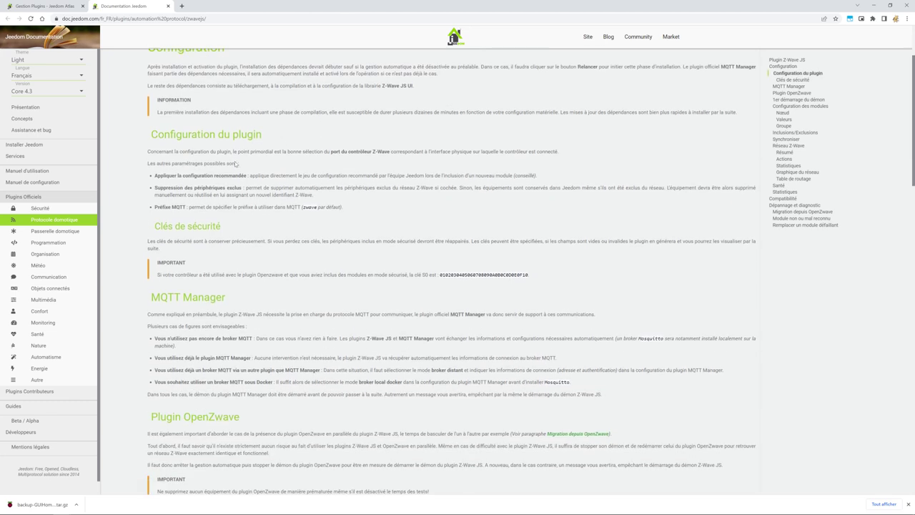
{"action": "scroll", "coordinate": [236, 163], "scroll_direction": "down", "scroll_amount": 3}
{"action": "scroll", "coordinate": [220, 250], "scroll_direction": "up", "scroll_amount": 2}
{"action": "scroll", "coordinate": [221, 249], "scroll_direction": "down", "scroll_amount": 1}
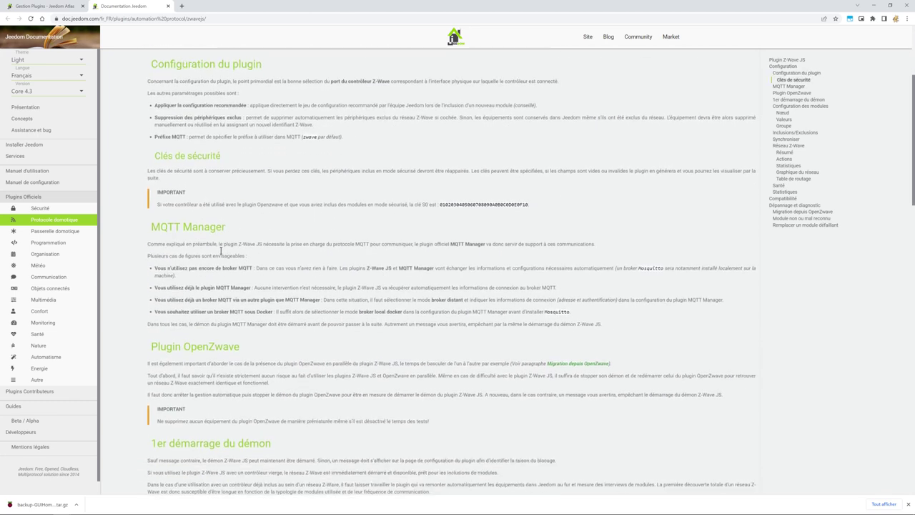
{"action": "scroll", "coordinate": [222, 254], "scroll_direction": "down", "scroll_amount": 4}
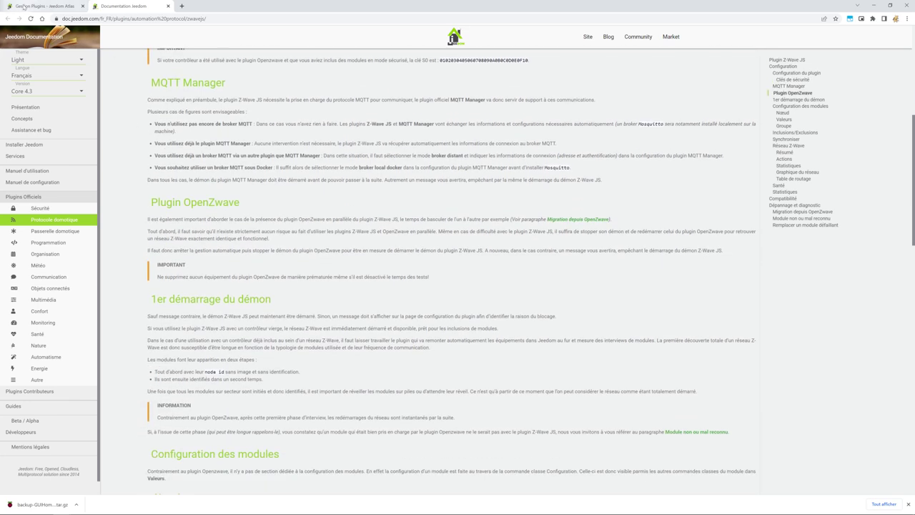
Install the stable version of Z-Wave JS from the Market and go to its configuration page
{"action": "left_click", "coordinate": [71, 5]}
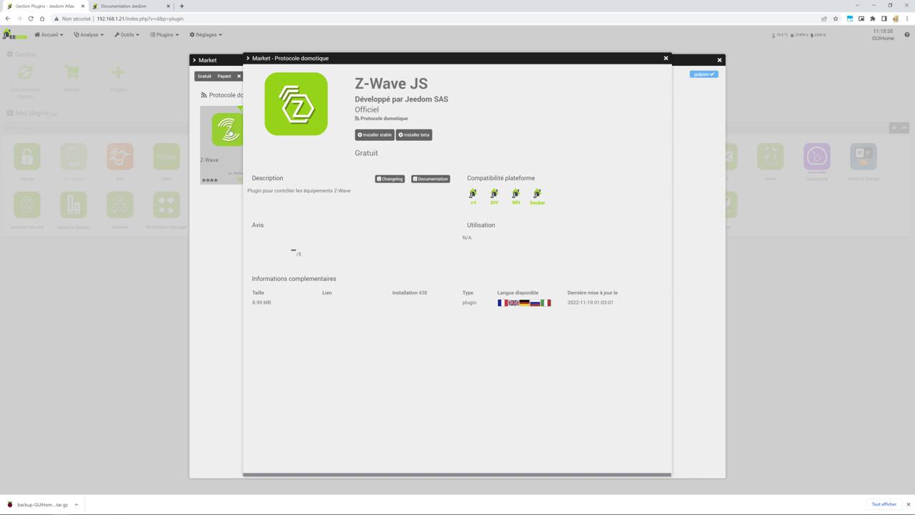
{"action": "left_click", "coordinate": [376, 135]}
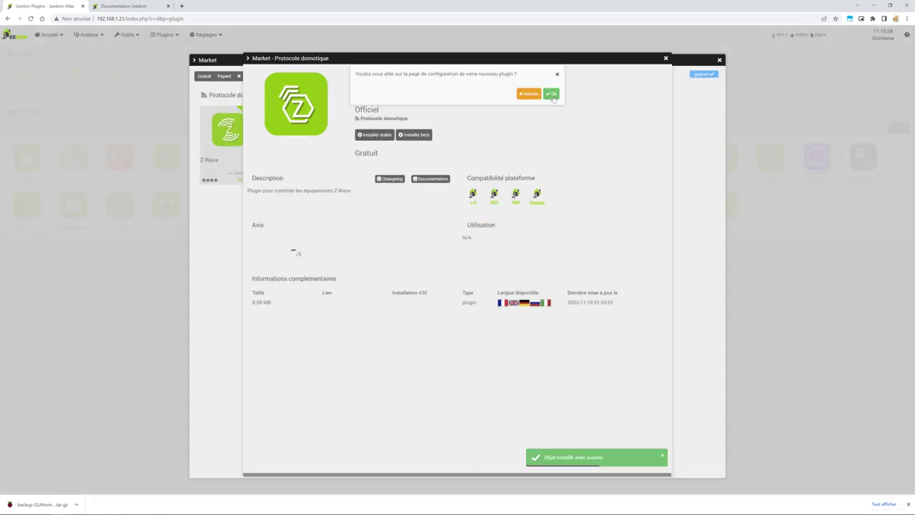
{"action": "left_click", "coordinate": [552, 96]}
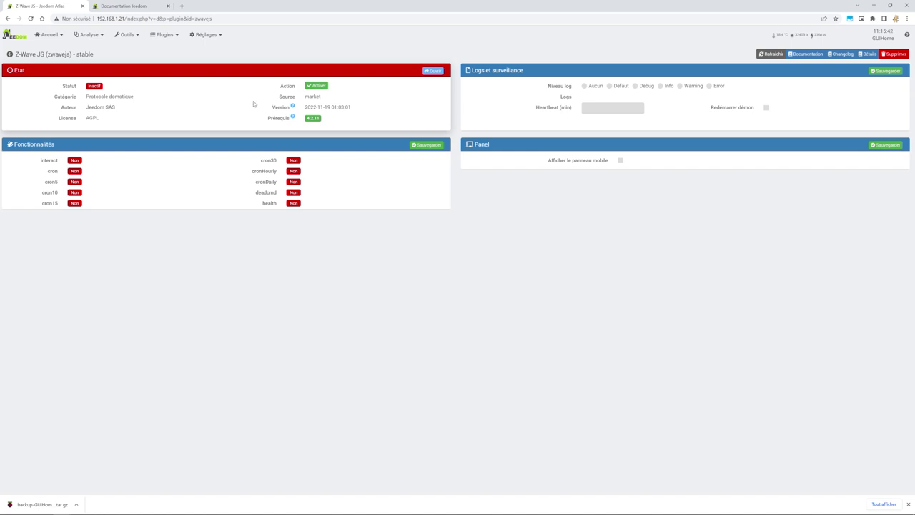
Disable automatic management of the old Z-Wave (openzwave) plugin's daemon, stop the daemon, and close its configuration
{"action": "left_click", "coordinate": [164, 35]}
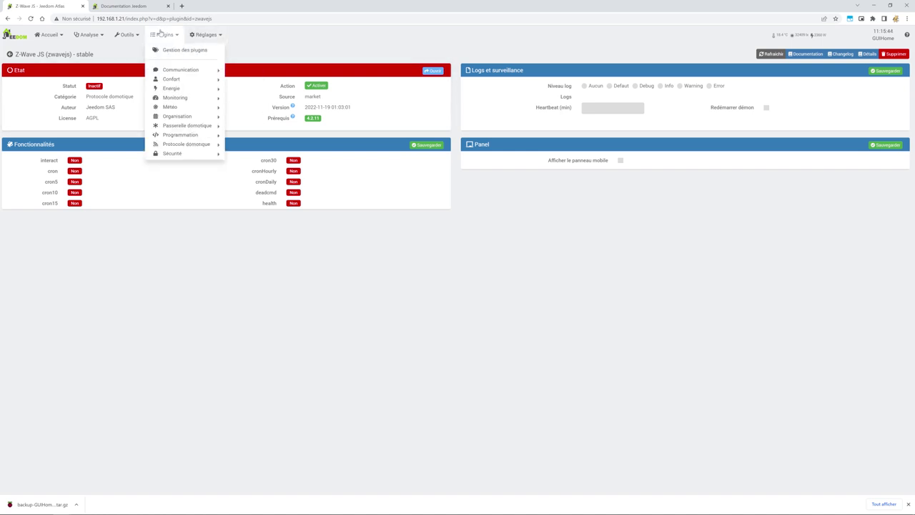
{"action": "mouse_move", "coordinate": [186, 117]}
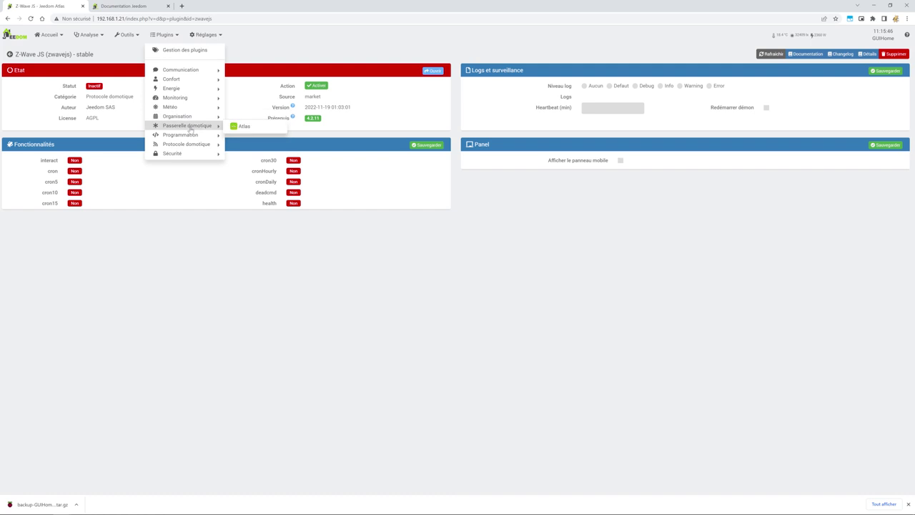
{"action": "mouse_move", "coordinate": [190, 145]}
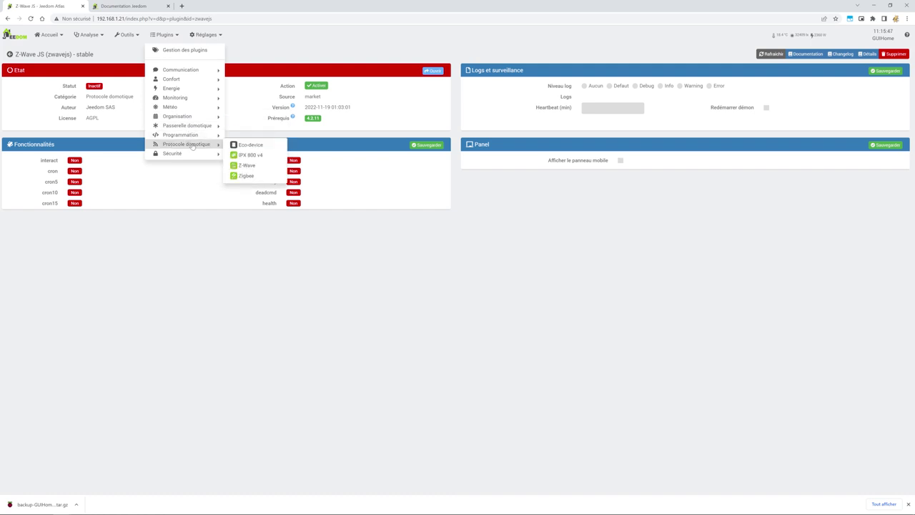
{"action": "left_click", "coordinate": [254, 166]}
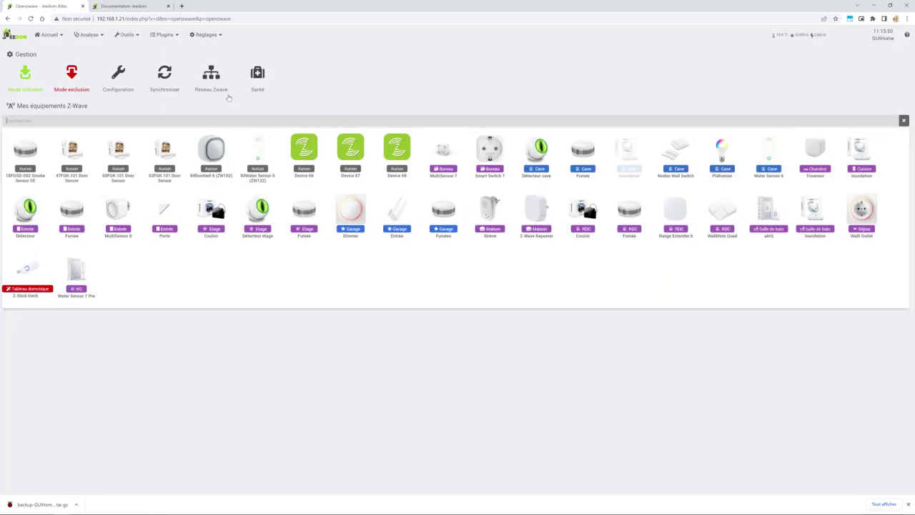
{"action": "left_click", "coordinate": [113, 76]}
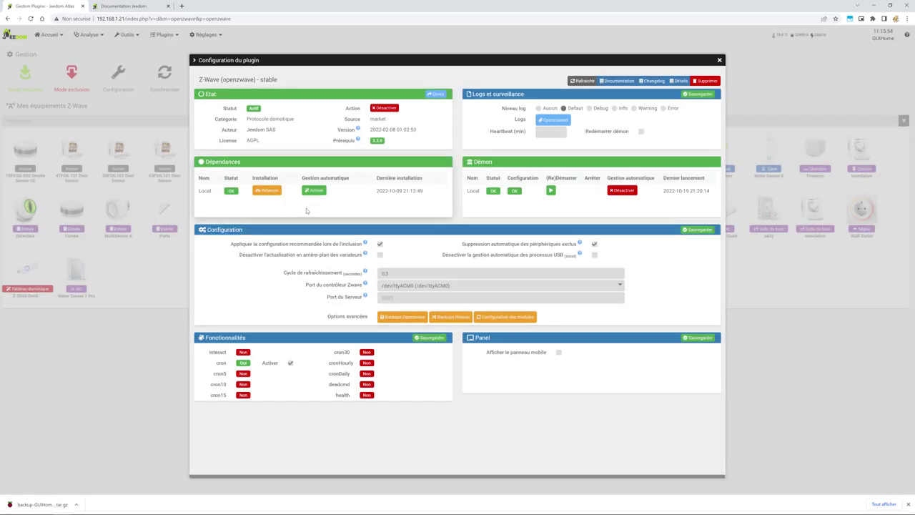
{"action": "left_click", "coordinate": [628, 196]}
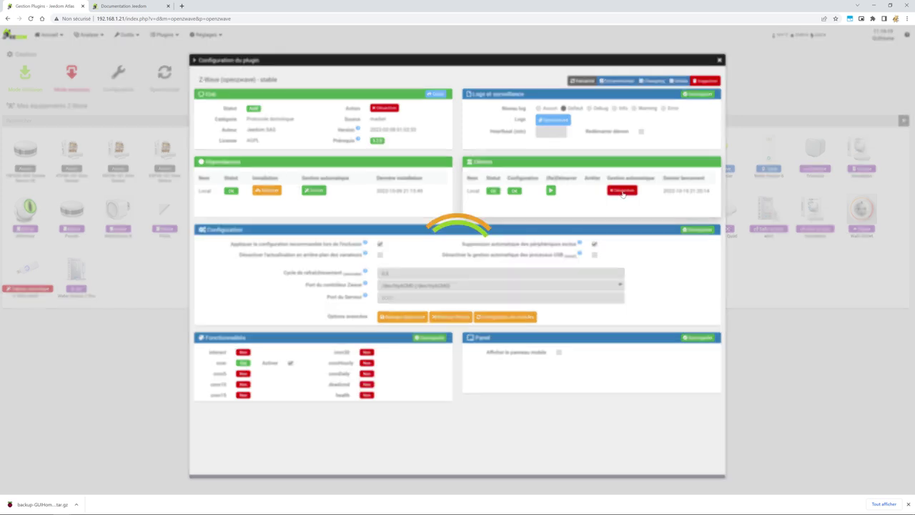
{"action": "left_click", "coordinate": [590, 190]}
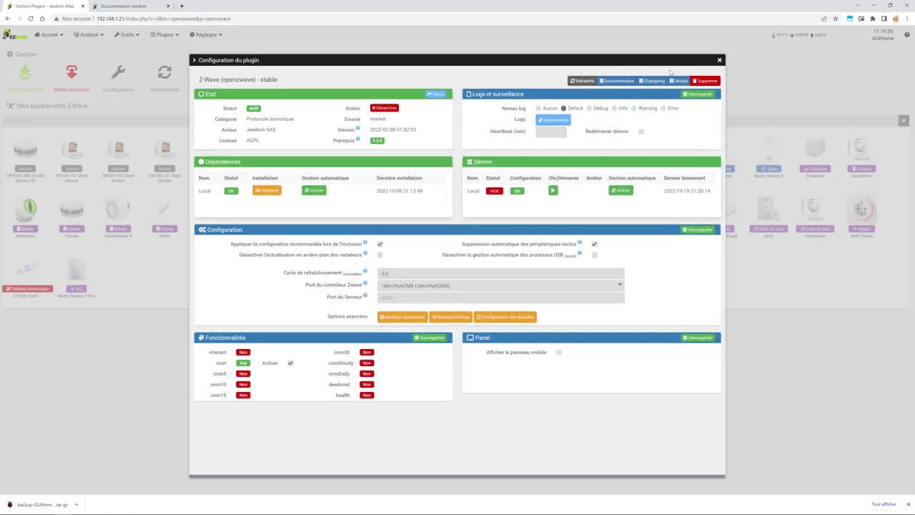
{"action": "left_click", "coordinate": [720, 60]}
{"action": "left_click", "coordinate": [165, 34]}
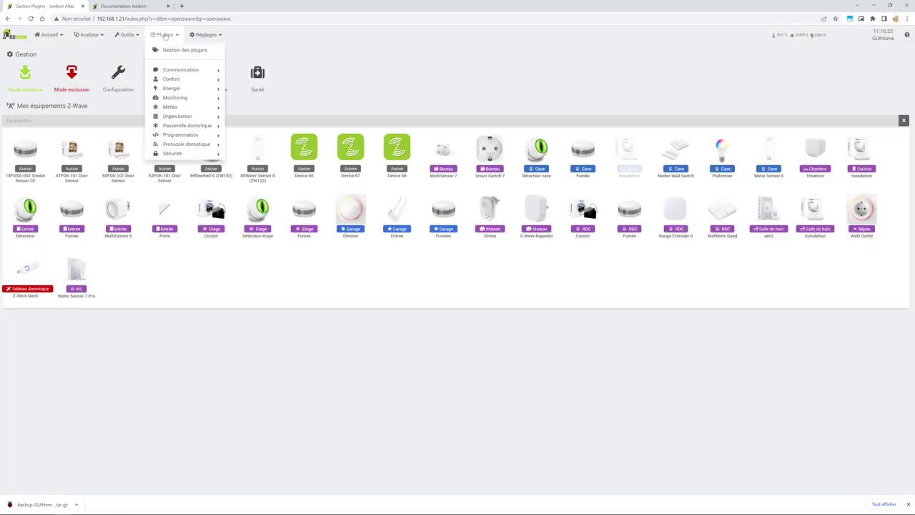
{"action": "mouse_move", "coordinate": [185, 146]}
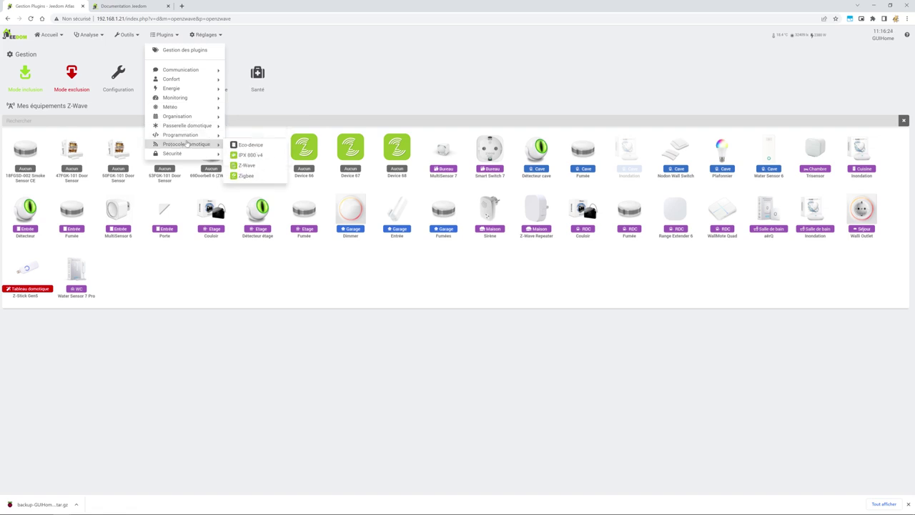
{"action": "left_click", "coordinate": [246, 165]}
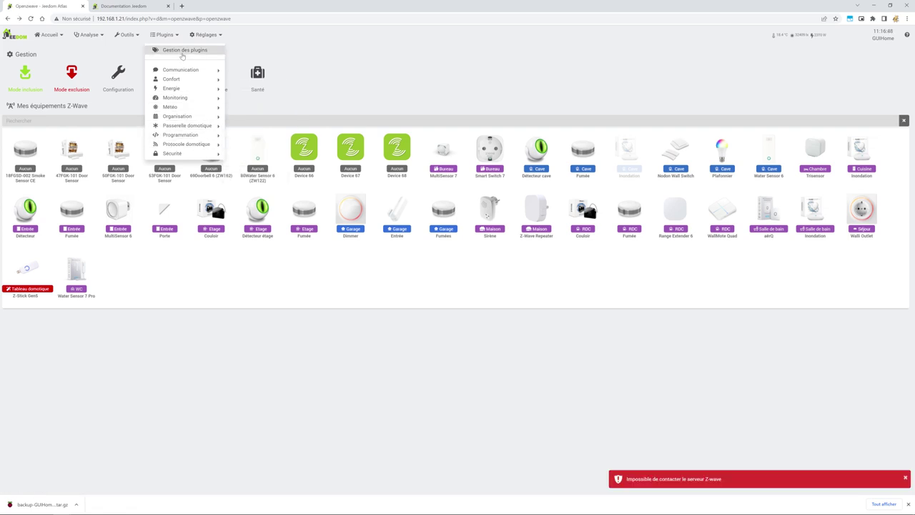
Open the Z-Wave JS plugin from plugin management and activate it
{"action": "left_click", "coordinate": [183, 52]}
{"action": "left_click", "coordinate": [723, 207]}
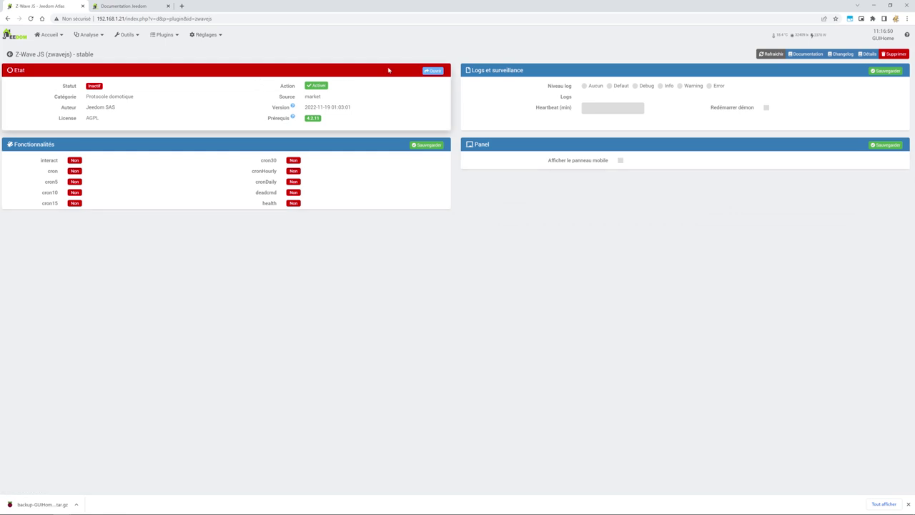
{"action": "left_click", "coordinate": [317, 85]}
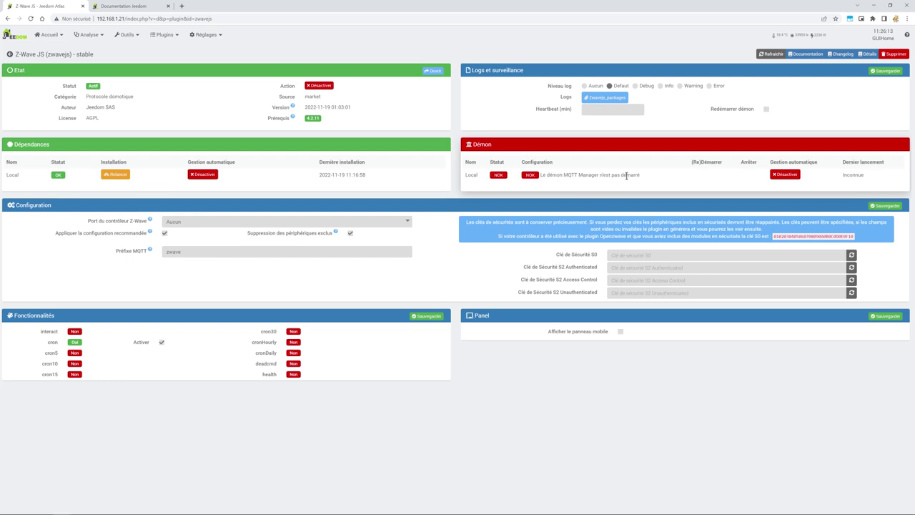
Check the Configuration section of the Z-Wave JS documentation about installing dependencies and MQTT Manager
{"action": "key", "text": "ctrl+Tab"}
{"action": "left_click_drag", "start_coordinate": [148, 173], "coordinate": [401, 190]}
{"action": "left_click", "coordinate": [294, 173]}
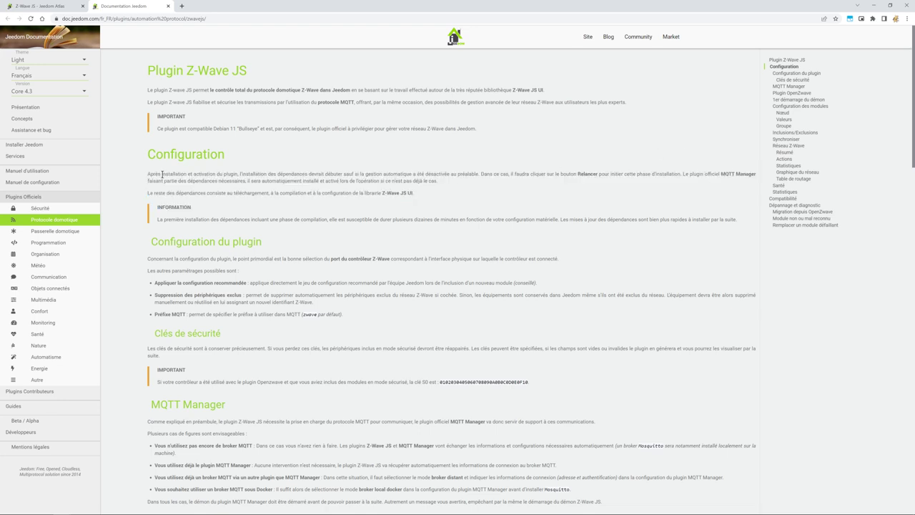
Open the MQTT Manager plugin's configuration and examine its last dependency installation and available broker modes
{"action": "left_click", "coordinate": [45, 6]}
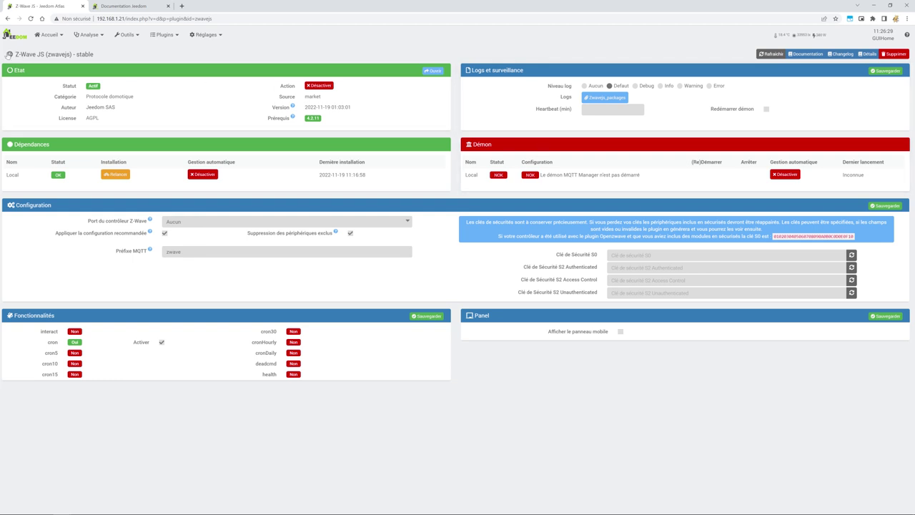
{"action": "left_click", "coordinate": [10, 55]}
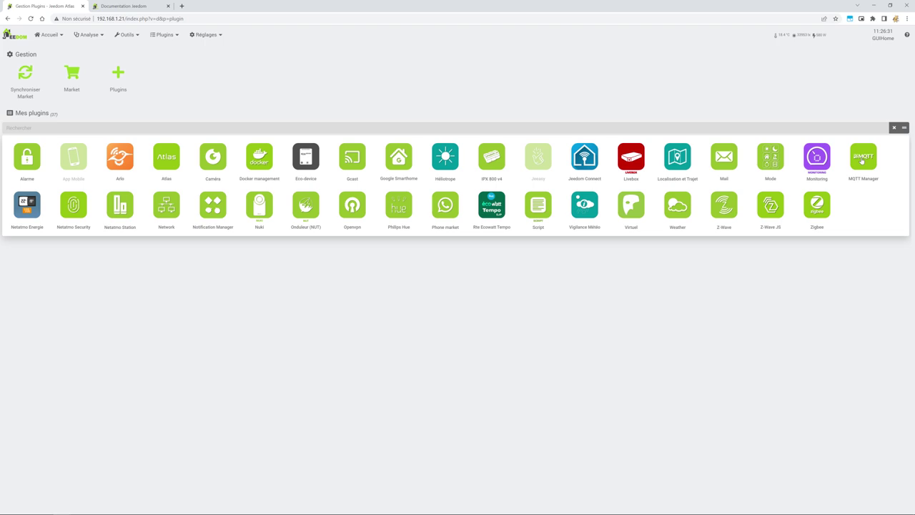
{"action": "left_click", "coordinate": [861, 162]}
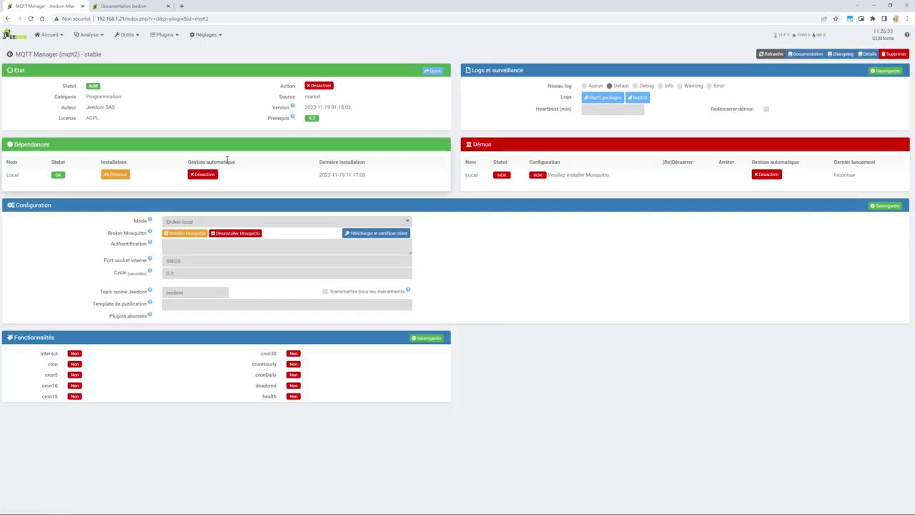
{"action": "left_click_drag", "start_coordinate": [370, 178], "coordinate": [312, 180]}
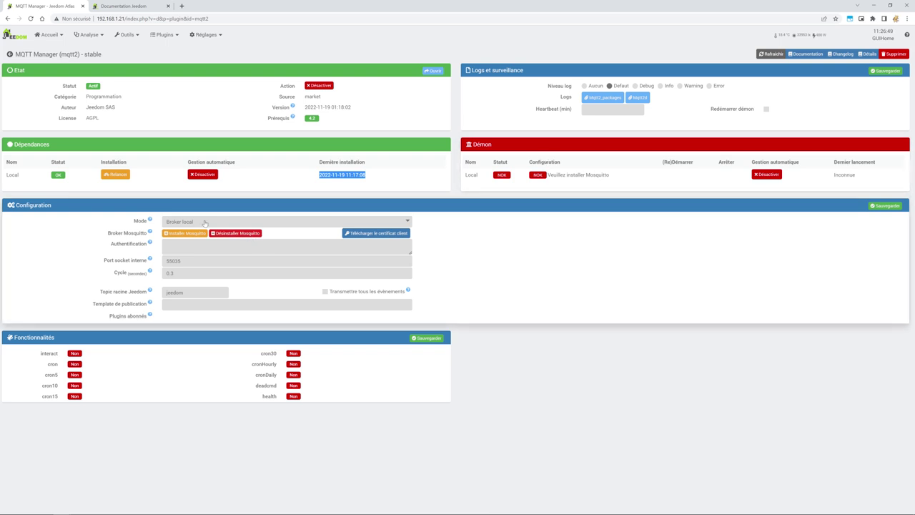
{"action": "left_click", "coordinate": [233, 222]}
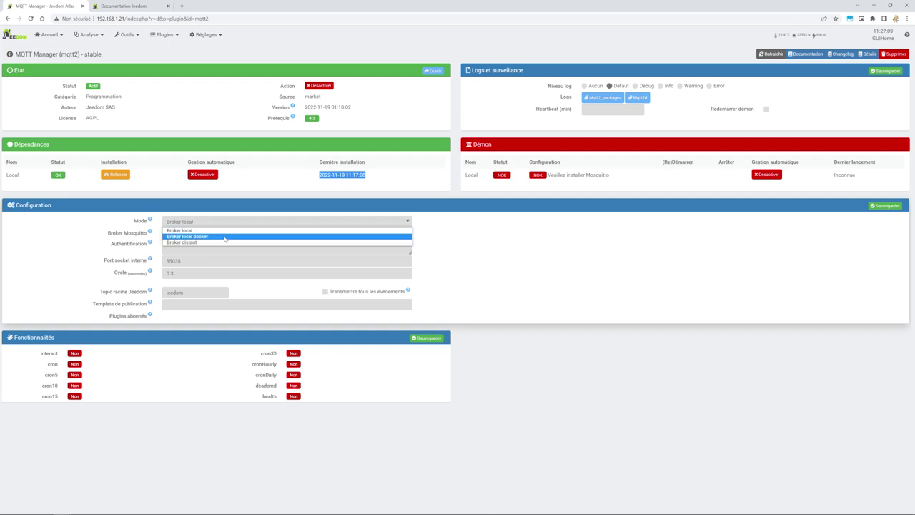
Look at the Docker management plugin's configuration and return to plugin management
{"action": "key", "text": "alt+Left"}
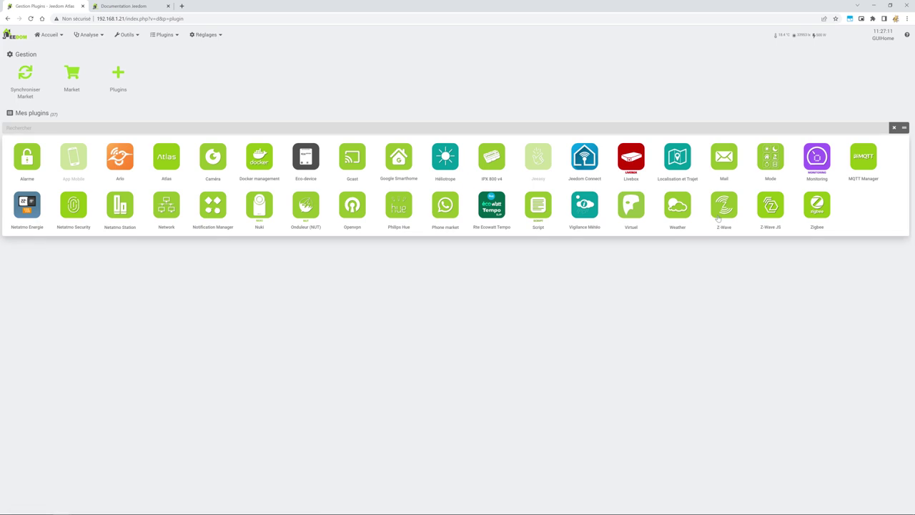
{"action": "left_click", "coordinate": [301, 182]}
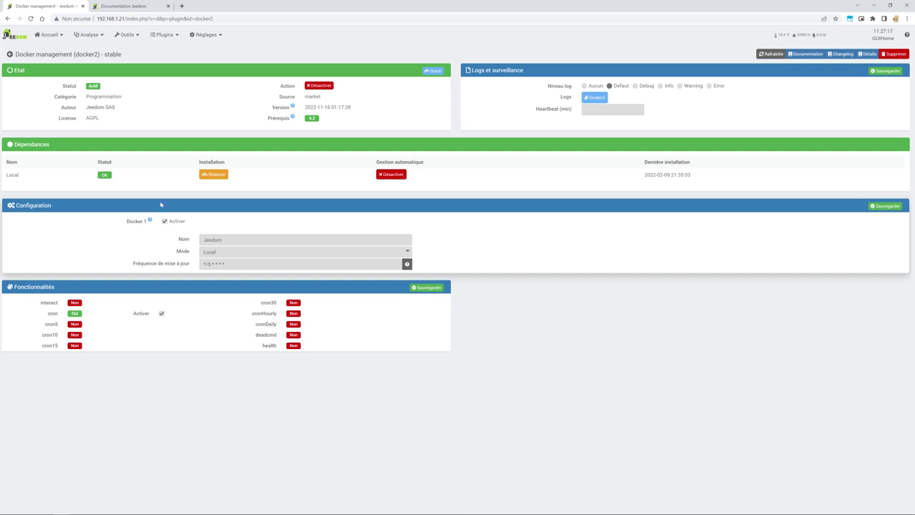
{"action": "key", "text": "alt+Left"}
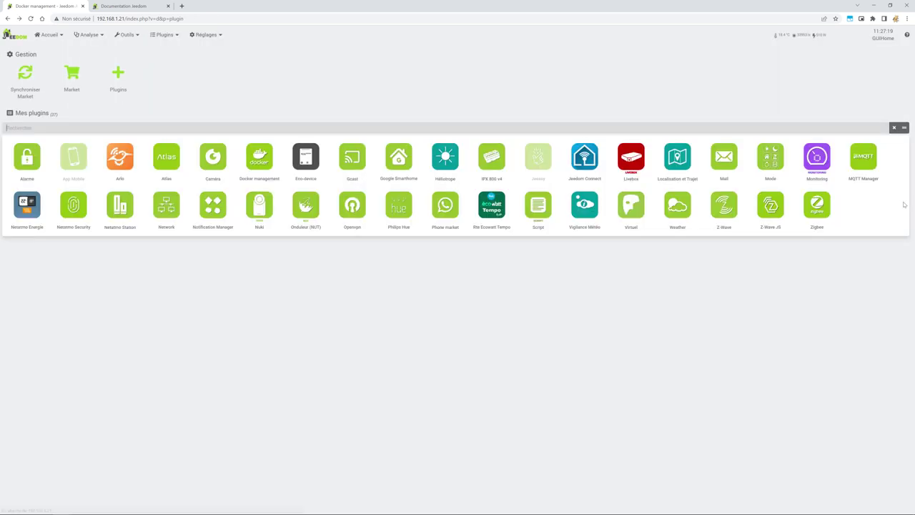
Reopen the MQTT Manager configuration and compare its broker mode choices with the documentation
{"action": "left_click", "coordinate": [863, 161]}
{"action": "left_click", "coordinate": [186, 222]}
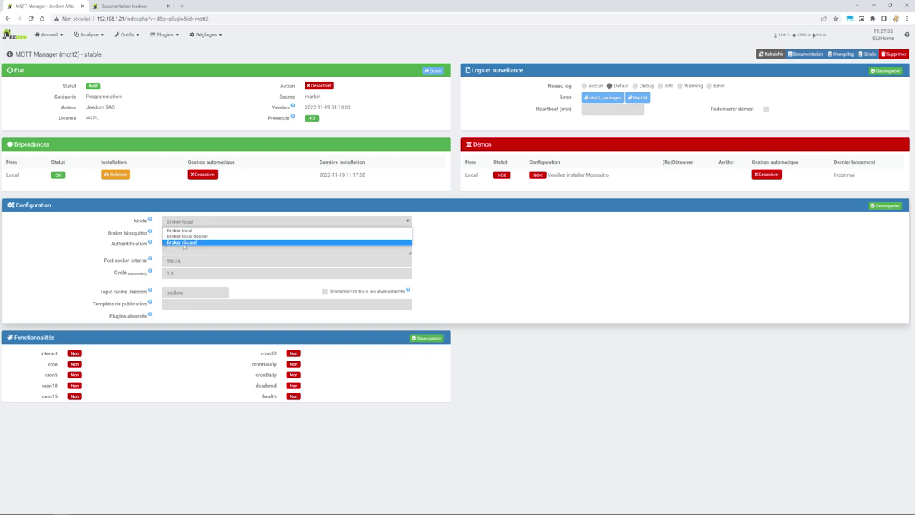
{"action": "key", "text": "ctrl+Tab"}
{"action": "left_click", "coordinate": [43, 5]}
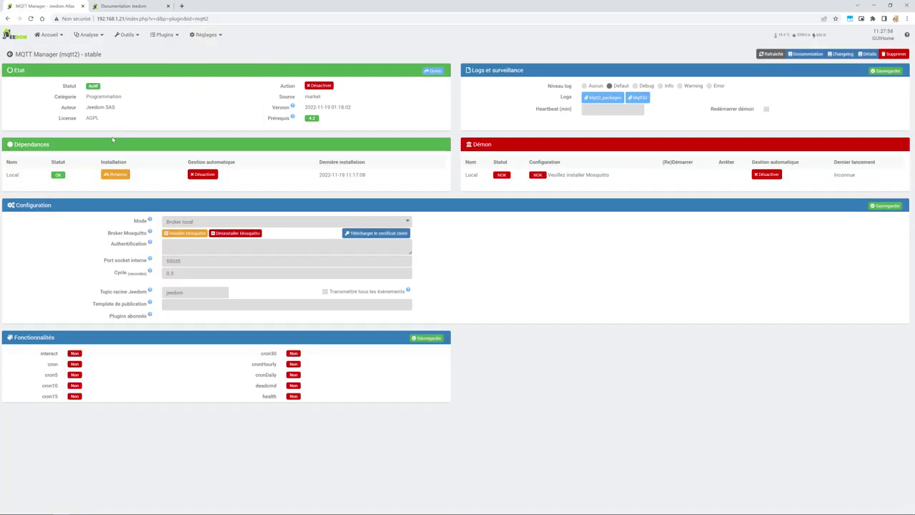
{"action": "mouse_move", "coordinate": [165, 34]}
{"action": "left_click", "coordinate": [194, 221]}
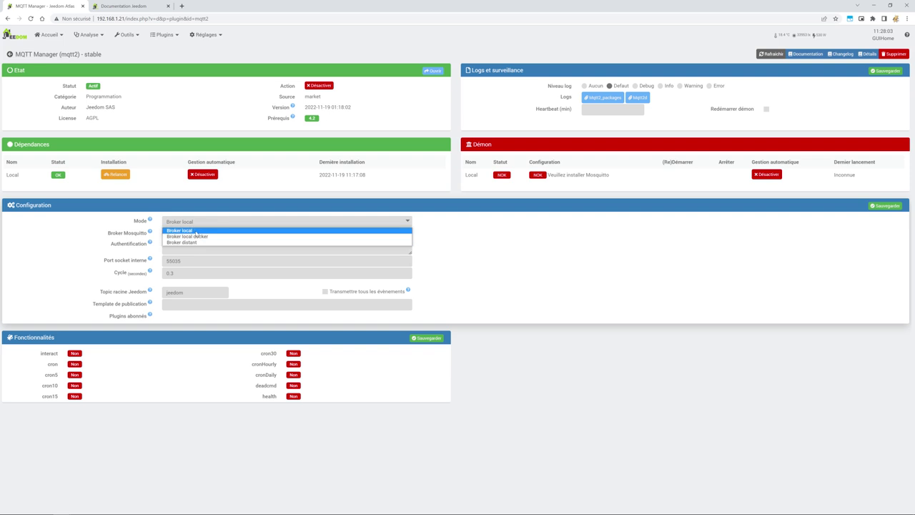
Go to the Z-Wave JS configuration from plugin management and relaunch its dependency installation
{"action": "left_click", "coordinate": [182, 50]}
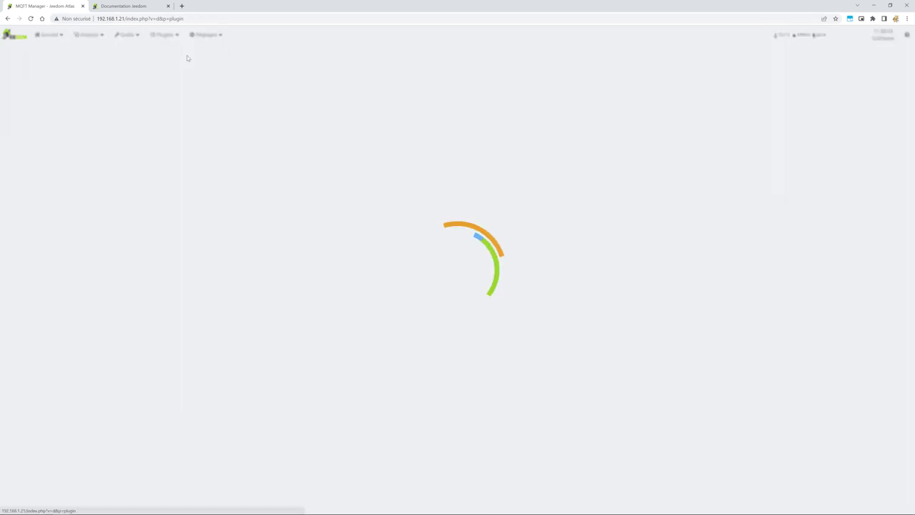
{"action": "left_click", "coordinate": [770, 205]}
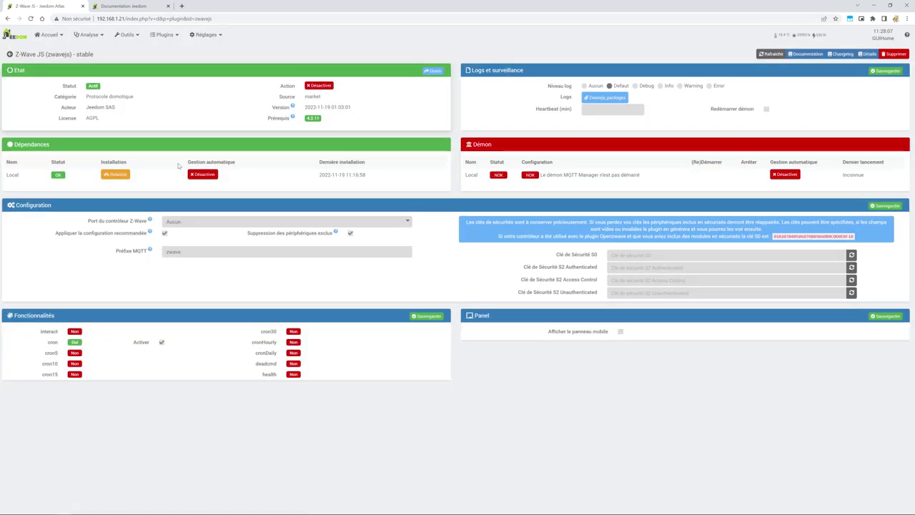
{"action": "left_click", "coordinate": [115, 174]}
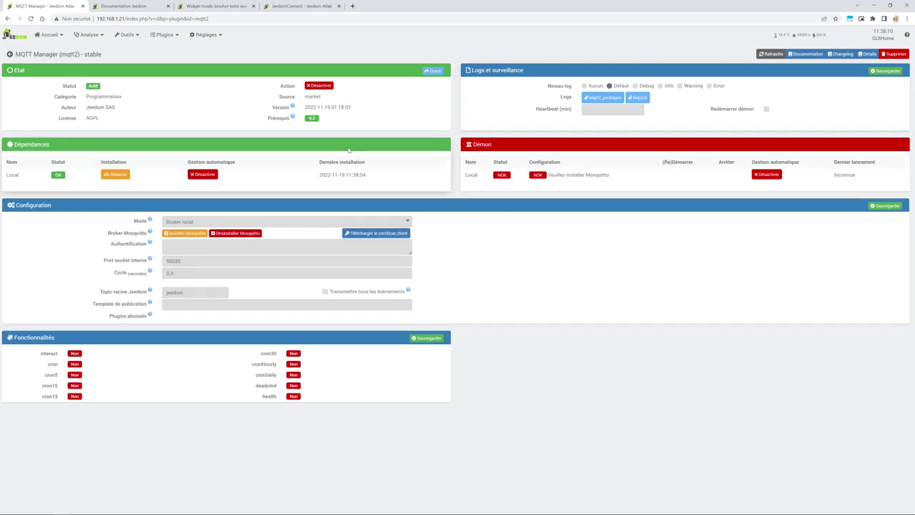
Check the dependency and daemon status on the Z-Wave JS configuration page
{"action": "left_click", "coordinate": [159, 34]}
{"action": "left_click", "coordinate": [184, 51]}
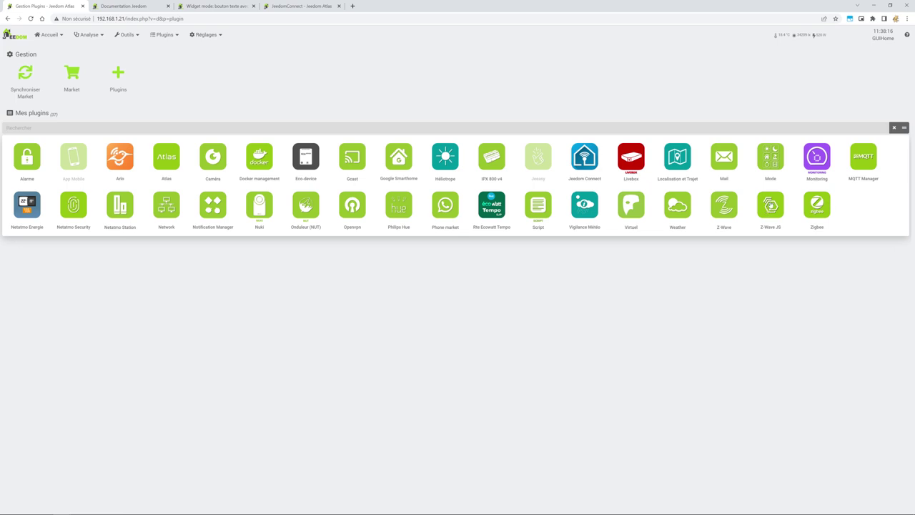
{"action": "left_click", "coordinate": [770, 205]}
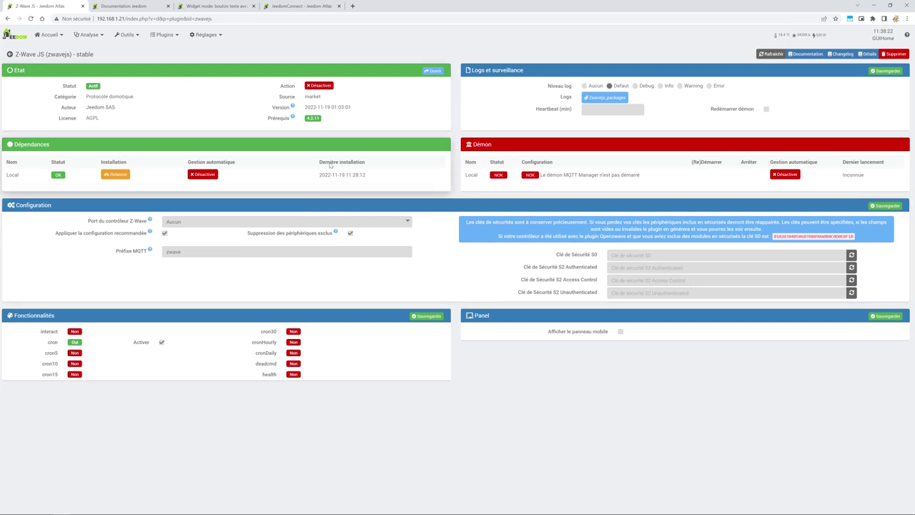
Install the Mosquitto broker in MQTT Manager with the mode set to Broker local, and try to start the daemon
{"action": "mouse_move", "coordinate": [165, 34]}
{"action": "left_click", "coordinate": [184, 51]}
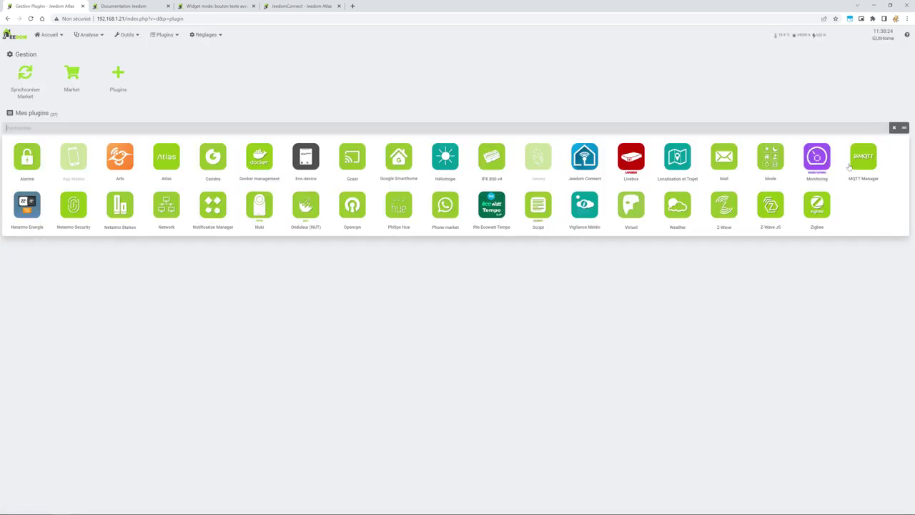
{"action": "left_click", "coordinate": [850, 165]}
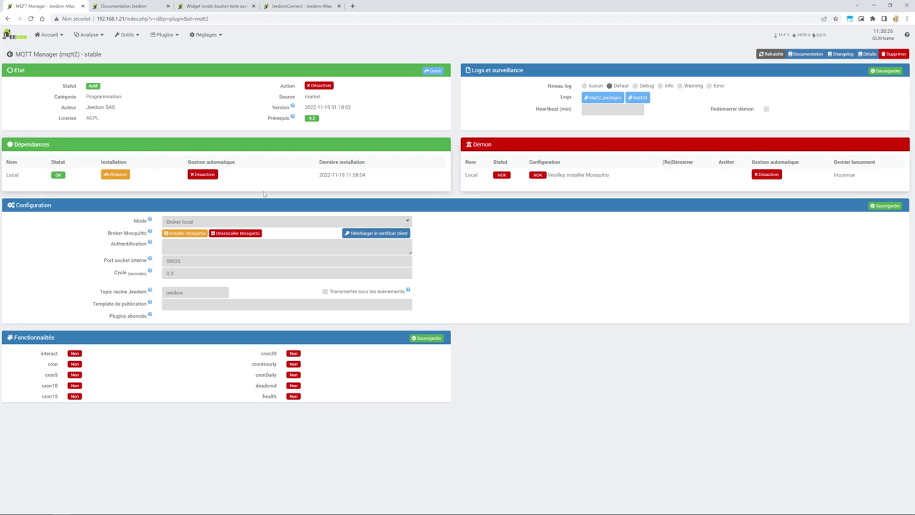
{"action": "left_click", "coordinate": [217, 222]}
{"action": "left_click", "coordinate": [217, 230]}
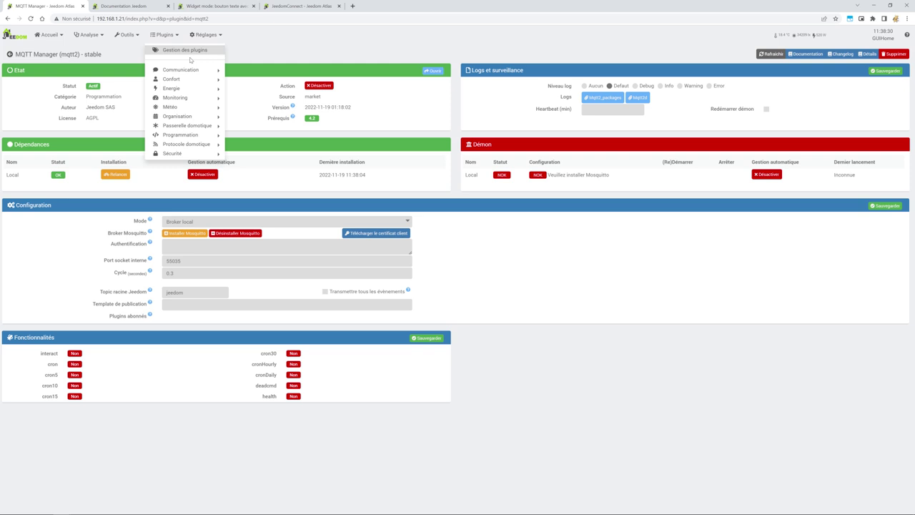
{"action": "left_click", "coordinate": [180, 234]}
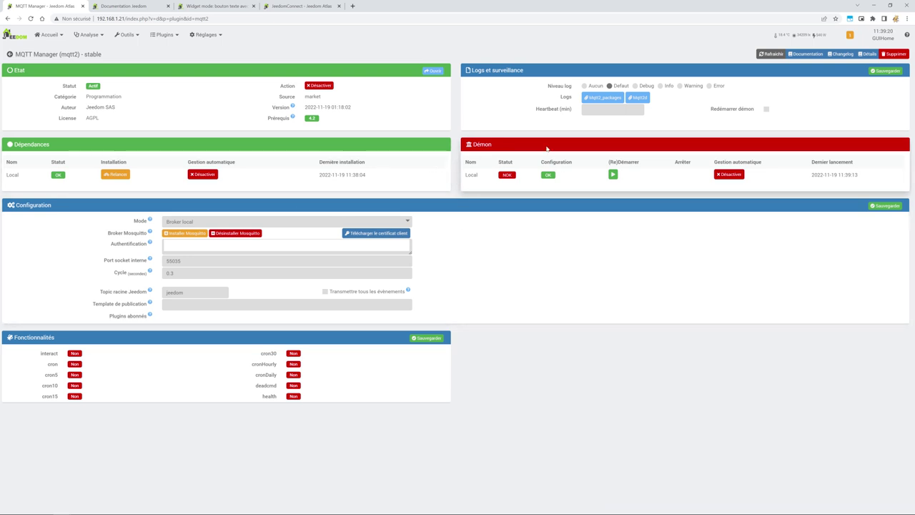
{"action": "left_click", "coordinate": [613, 174]}
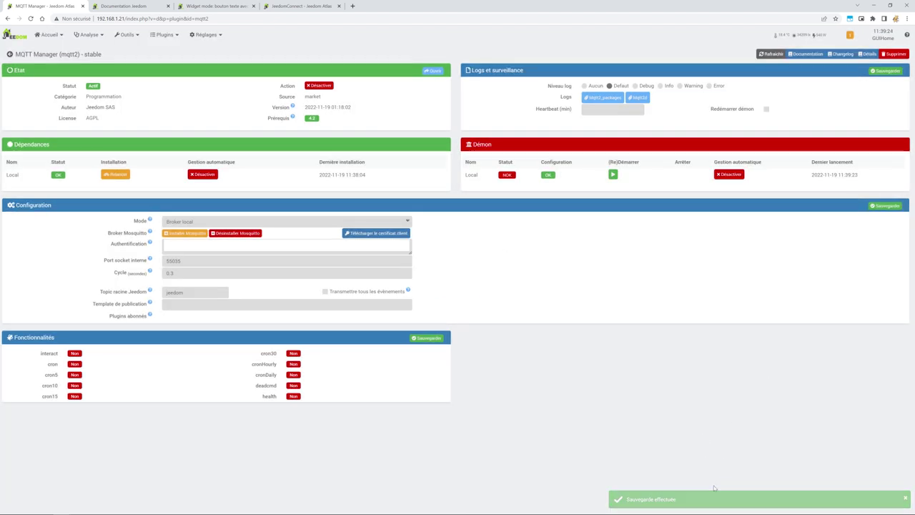
Run the restoration of folder and file rights from the OS/DB section of the system configuration
{"action": "left_click", "coordinate": [206, 34]}
{"action": "mouse_move", "coordinate": [213, 50]}
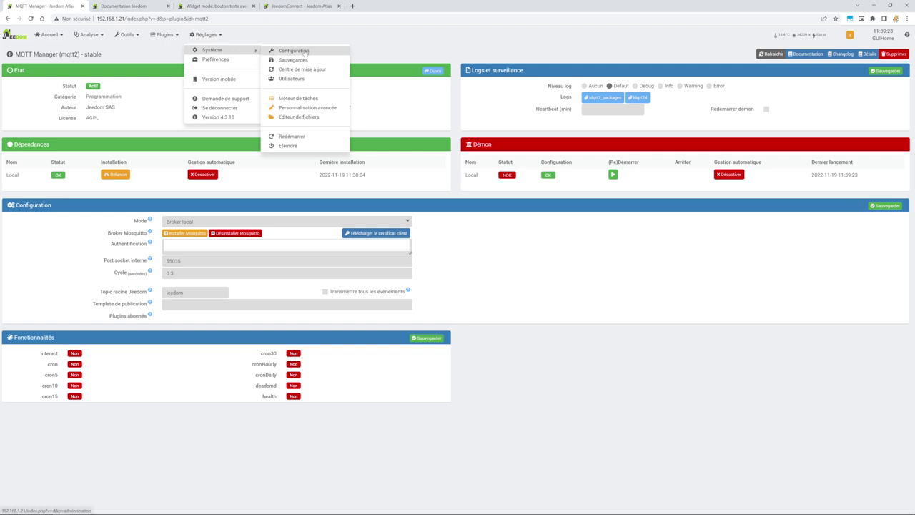
{"action": "left_click", "coordinate": [303, 52]}
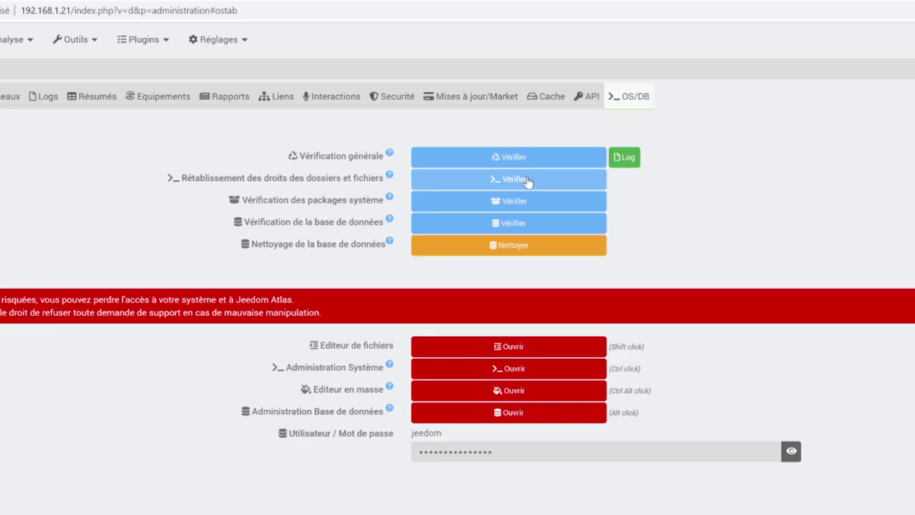
{"action": "left_click", "coordinate": [518, 176]}
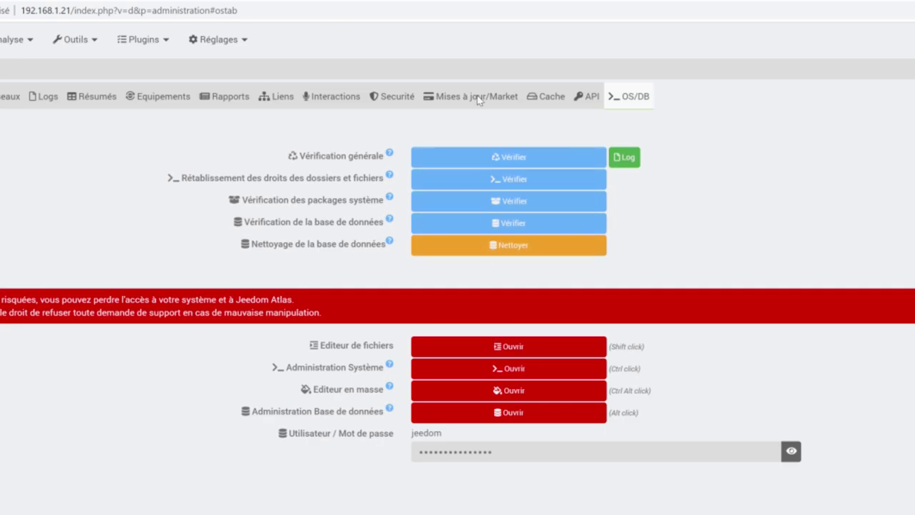
Return to the MQTT Manager configuration and start its daemon
{"action": "left_click", "coordinate": [143, 40]}
{"action": "mouse_move", "coordinate": [197, 105]}
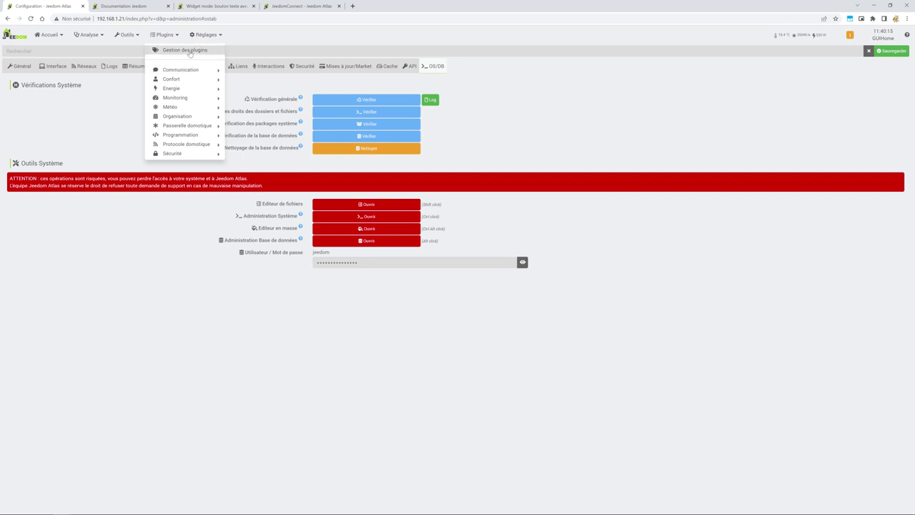
{"action": "left_click", "coordinate": [184, 50]}
{"action": "left_click", "coordinate": [862, 156]}
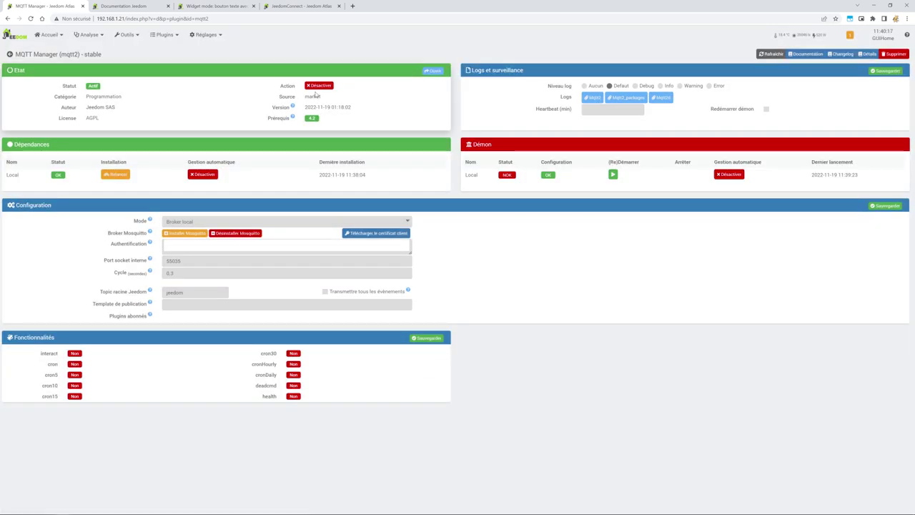
{"action": "left_click", "coordinate": [612, 176]}
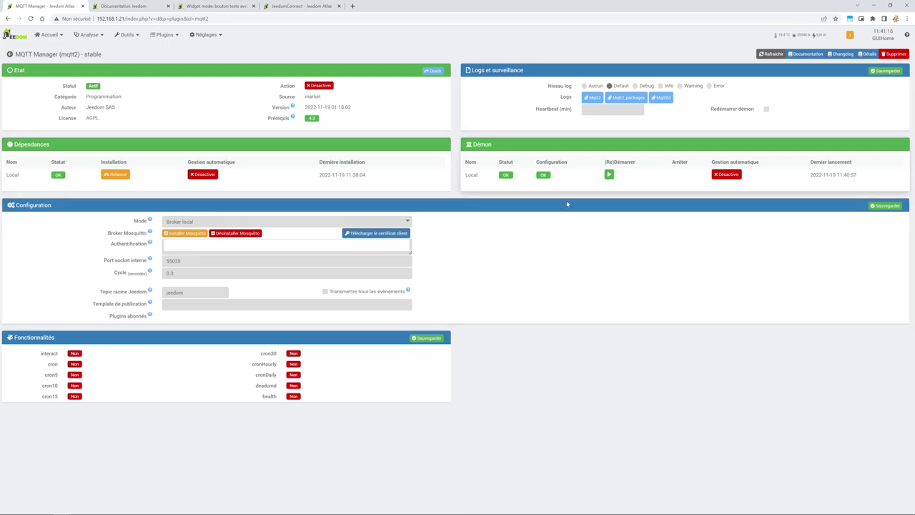
Open the Z-Wave JS configuration and set the Z-Wave controller port to /dev/ttyACM0
{"action": "left_click", "coordinate": [175, 50]}
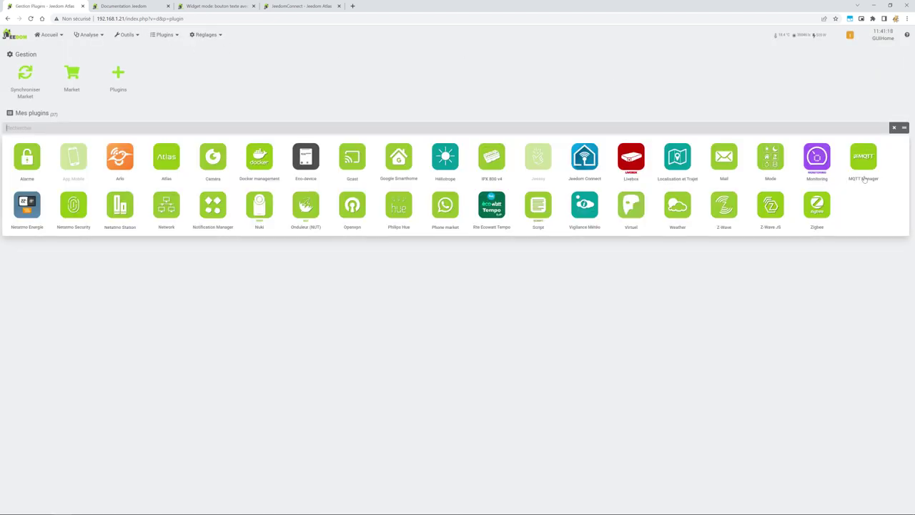
{"action": "left_click", "coordinate": [770, 205]}
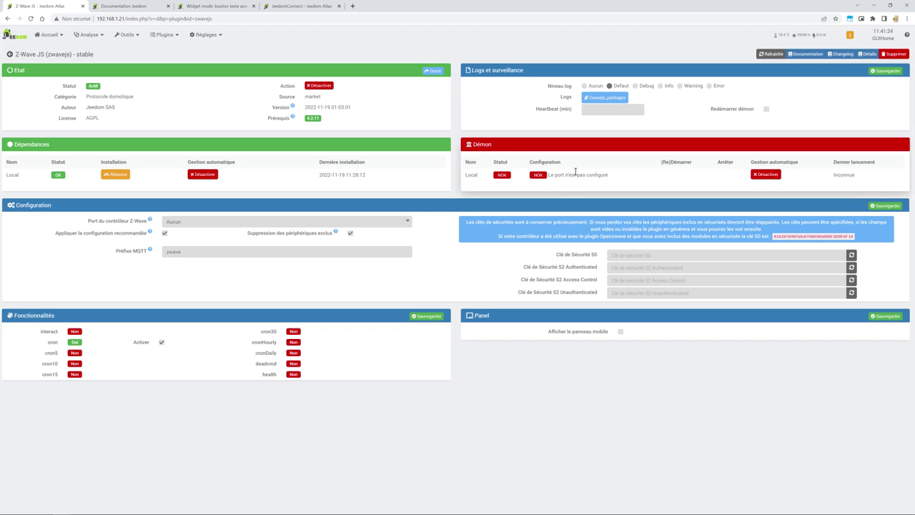
{"action": "left_click", "coordinate": [407, 223]}
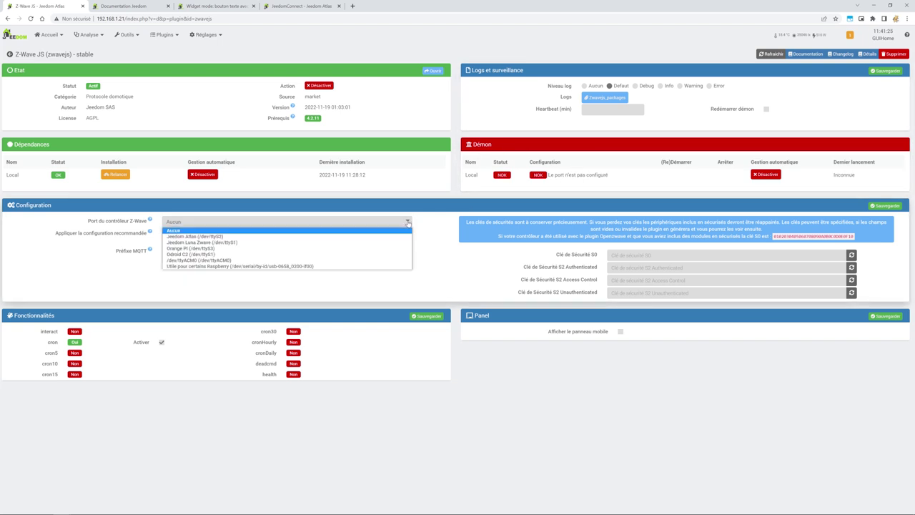
{"action": "left_click", "coordinate": [175, 262]}
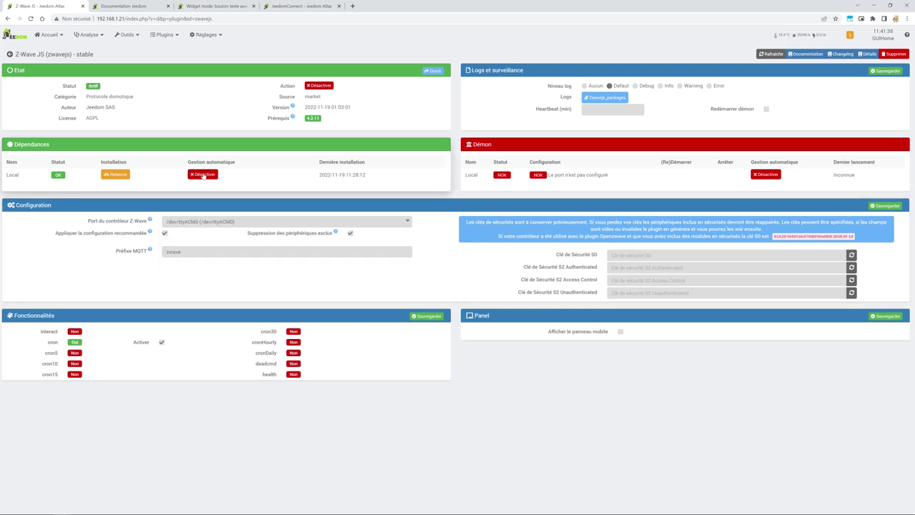
Disable automatic management of the Z-Wave JS daemon, save the configuration and start the daemon
{"action": "left_click", "coordinate": [765, 174]}
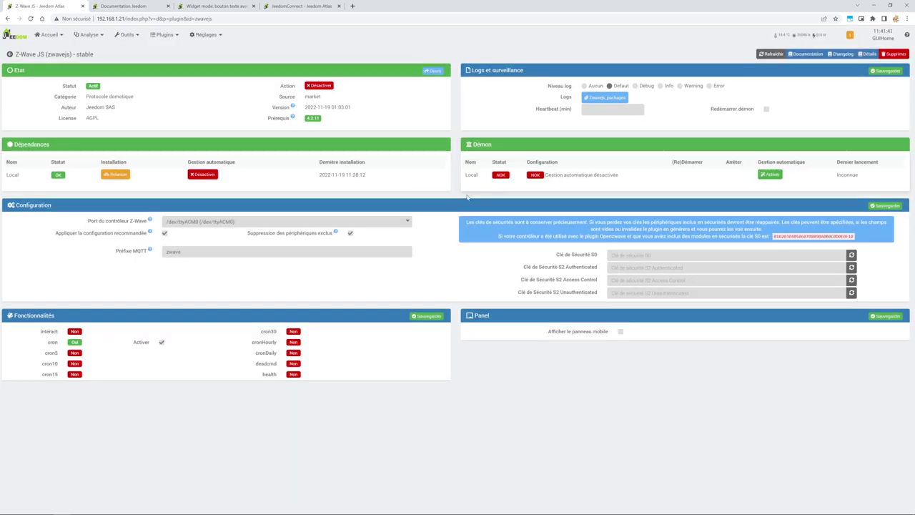
{"action": "left_click", "coordinate": [885, 206]}
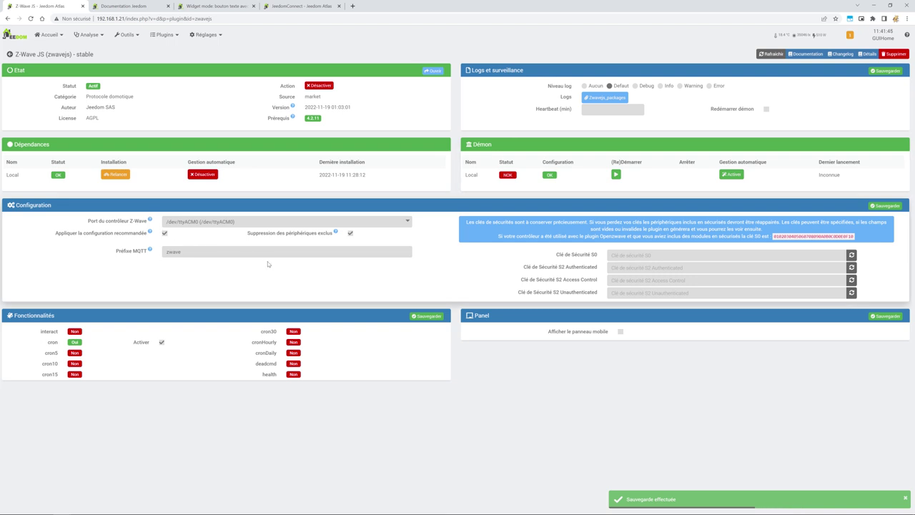
{"action": "left_click", "coordinate": [615, 175]}
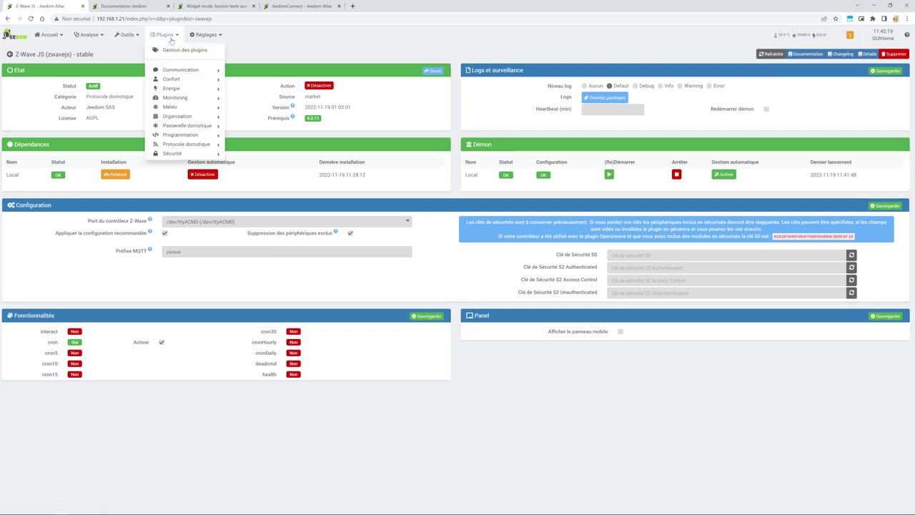
Open the Z-Wave JS plugin and examine the nodes' status and interview progress in its Z-Wave health table
{"action": "mouse_move", "coordinate": [195, 125]}
{"action": "mouse_move", "coordinate": [190, 149]}
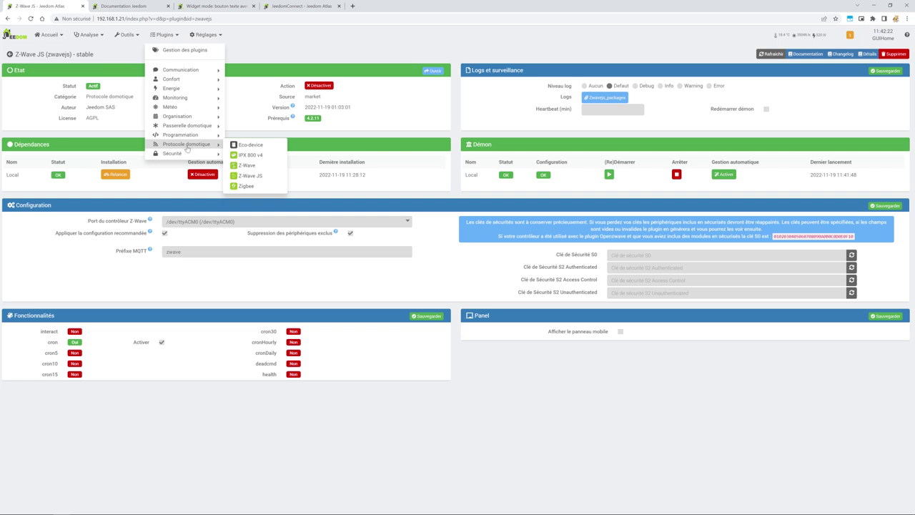
{"action": "left_click", "coordinate": [261, 177]}
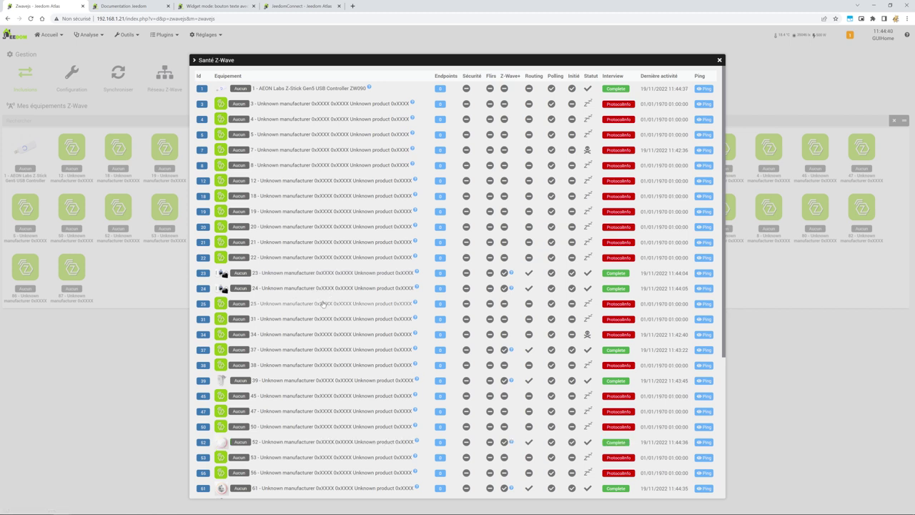
{"action": "scroll", "coordinate": [323, 305], "scroll_direction": "down", "scroll_amount": 1}
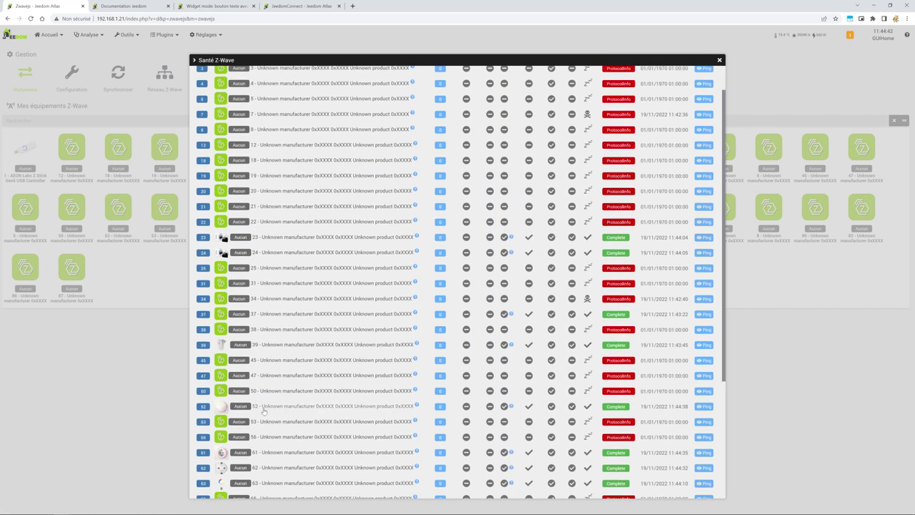
{"action": "scroll", "coordinate": [285, 411], "scroll_direction": "down", "scroll_amount": 2}
{"action": "scroll", "coordinate": [458, 279], "scroll_direction": "down", "scroll_amount": 1}
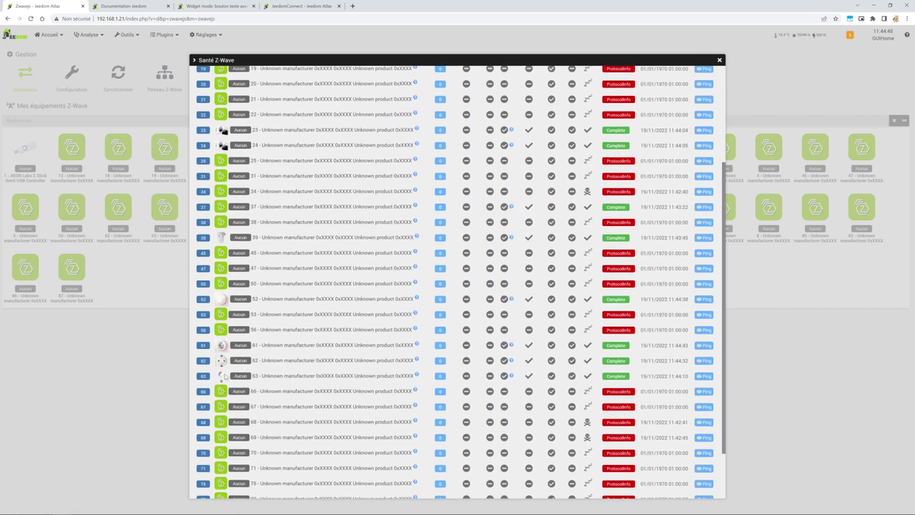
{"action": "scroll", "coordinate": [270, 413], "scroll_direction": "down", "scroll_amount": 2}
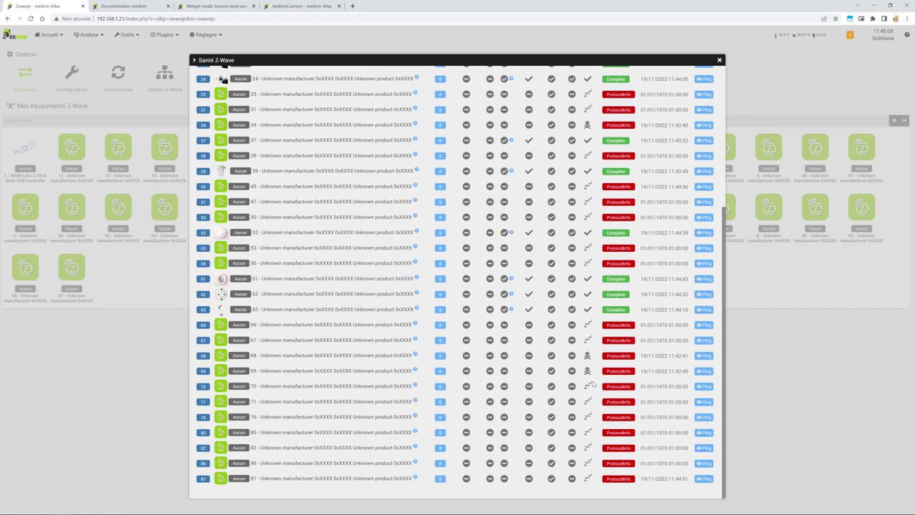
{"action": "scroll", "coordinate": [604, 284], "scroll_direction": "up", "scroll_amount": 5}
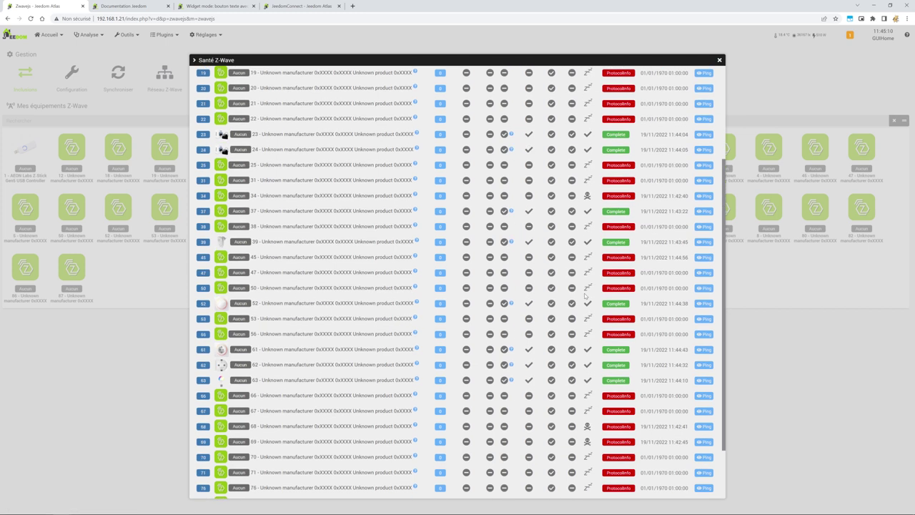
{"action": "scroll", "coordinate": [614, 82], "scroll_direction": "up", "scroll_amount": 2}
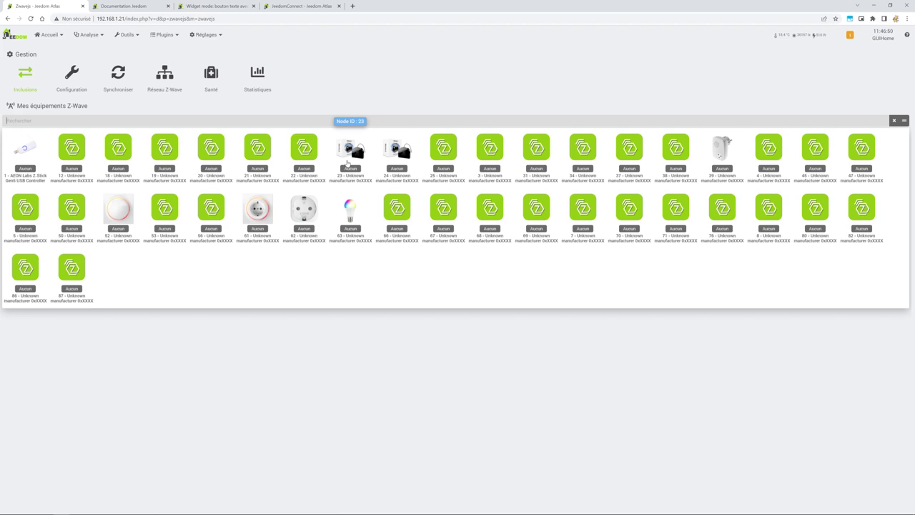
Open the equipment page of the Couloir dimmer under RDC in the old Z-Wave plugin
{"action": "left_click", "coordinate": [206, 34]}
{"action": "mouse_move", "coordinate": [215, 50]}
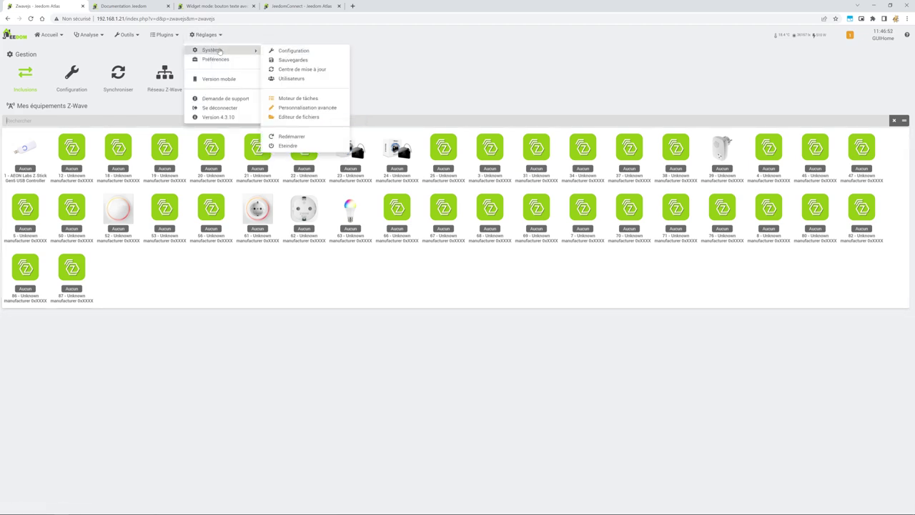
{"action": "left_click", "coordinate": [164, 34]}
{"action": "mouse_move", "coordinate": [188, 144]}
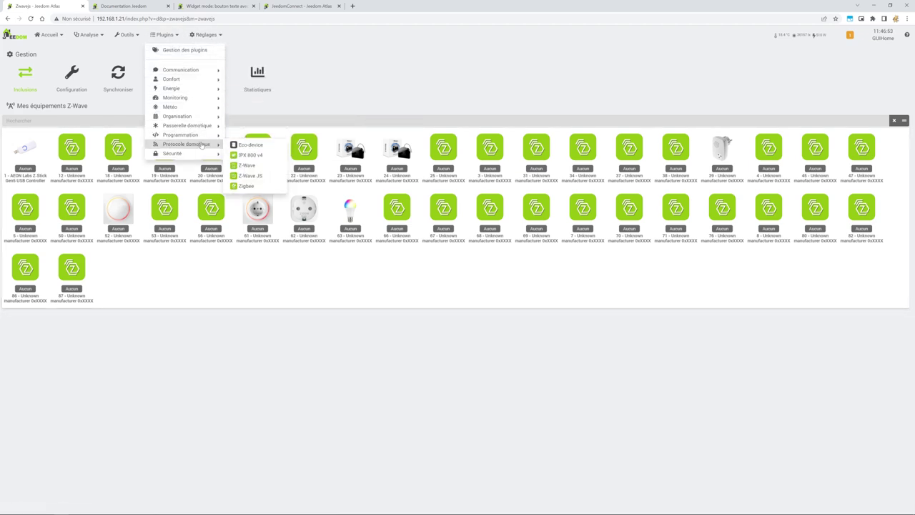
{"action": "left_click", "coordinate": [248, 166]}
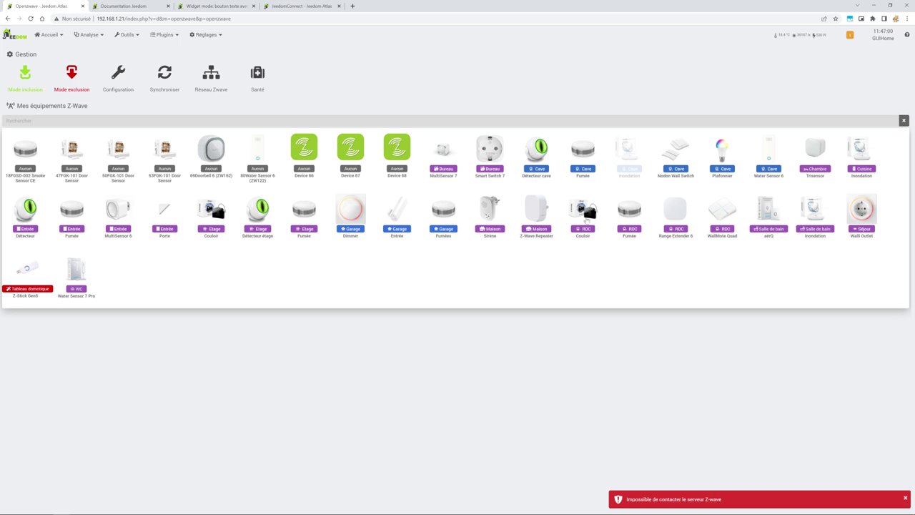
{"action": "left_click", "coordinate": [581, 213]}
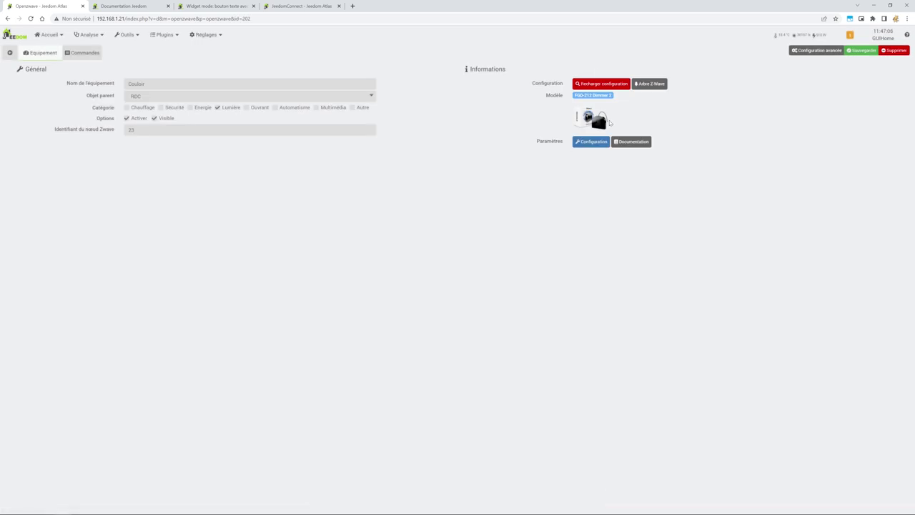
Check the Couloir dimmer's module configuration and Z-Wave node identifier, and return to the equipment list
{"action": "left_click", "coordinate": [590, 143]}
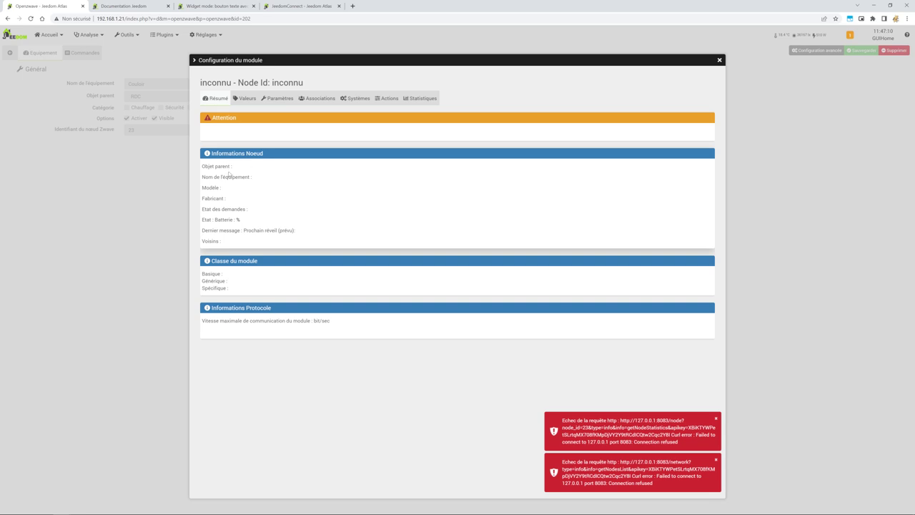
{"action": "left_click_drag", "start_coordinate": [236, 83], "coordinate": [279, 84]}
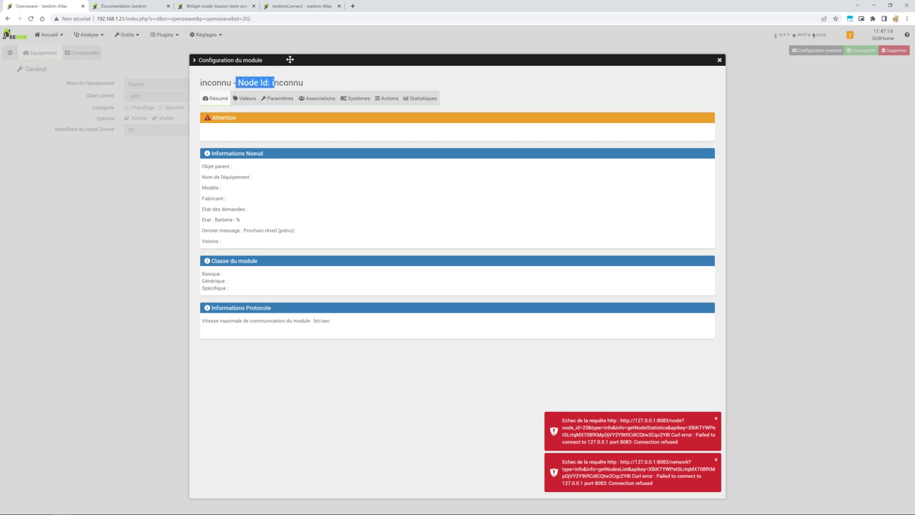
{"action": "left_click", "coordinate": [720, 60]}
{"action": "double_click", "coordinate": [136, 129]}
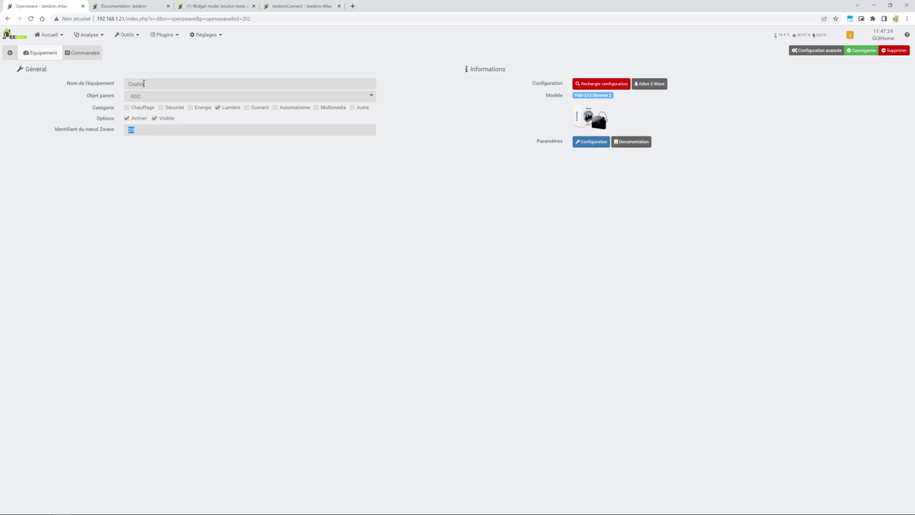
{"action": "left_click", "coordinate": [10, 53]}
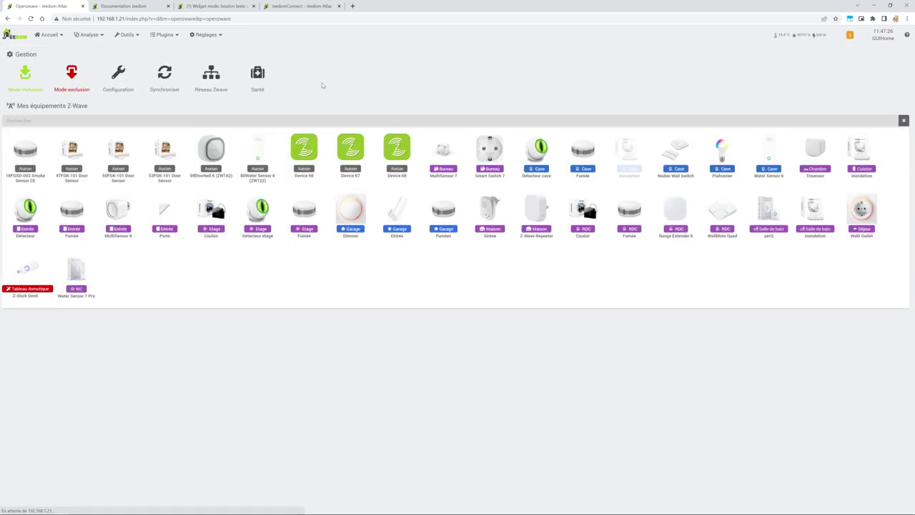
Rename the node 23 equipment in Z-Wave JS as "23 - Couloir", set its parent object to RDC and return to the equipment list
{"action": "left_click", "coordinate": [164, 34]}
{"action": "mouse_move", "coordinate": [187, 144]}
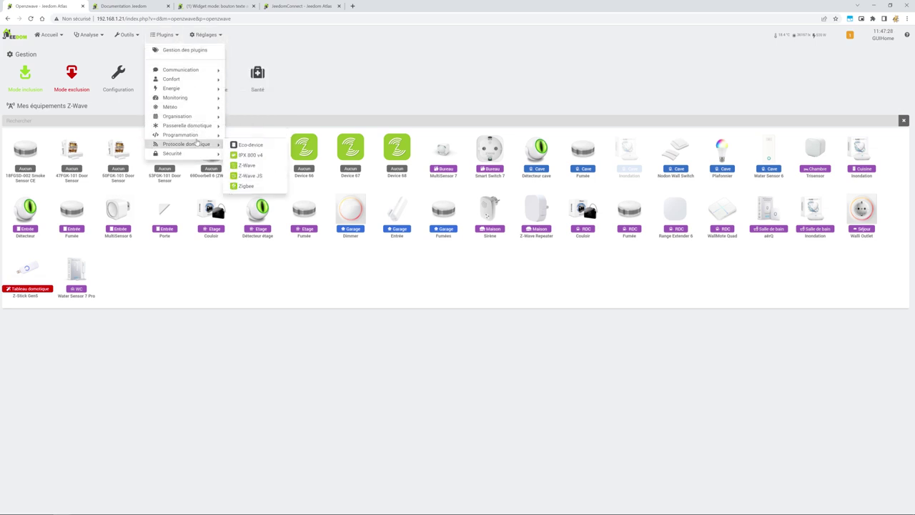
{"action": "left_click", "coordinate": [259, 175]}
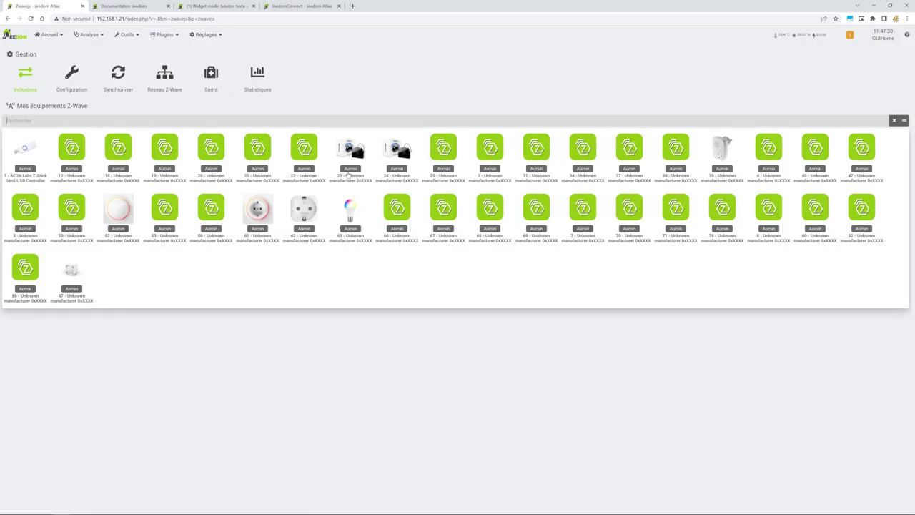
{"action": "left_click", "coordinate": [350, 150]}
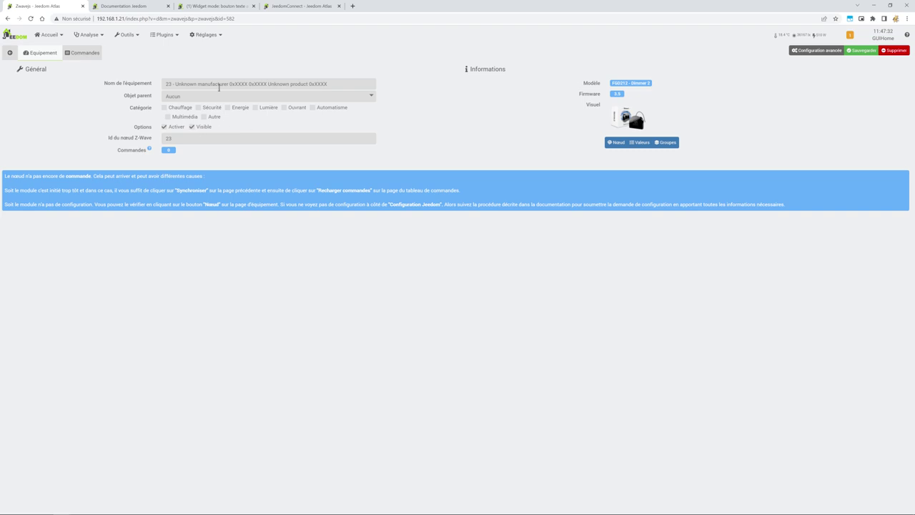
{"action": "left_click_drag", "start_coordinate": [327, 84], "coordinate": [175, 84]}
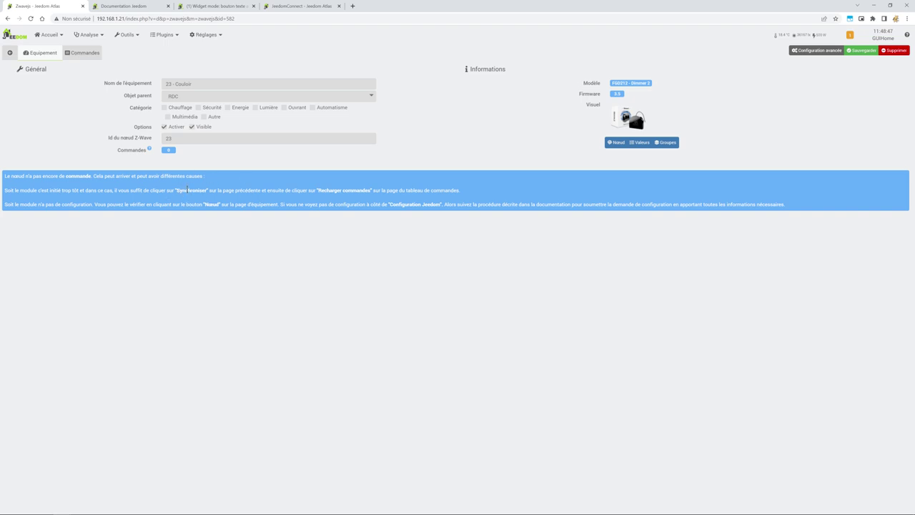
{"action": "left_click", "coordinate": [10, 52]}
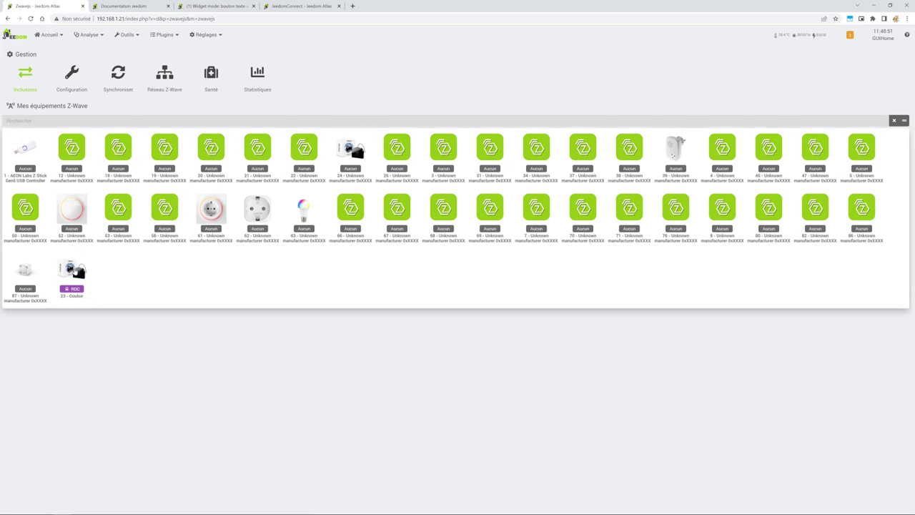
Reload the commands of the 23 - Couloir equipment with the option that recreates all commands, and confirm the deletion of existing ones
{"action": "left_click", "coordinate": [71, 271]}
{"action": "left_click", "coordinate": [97, 53]}
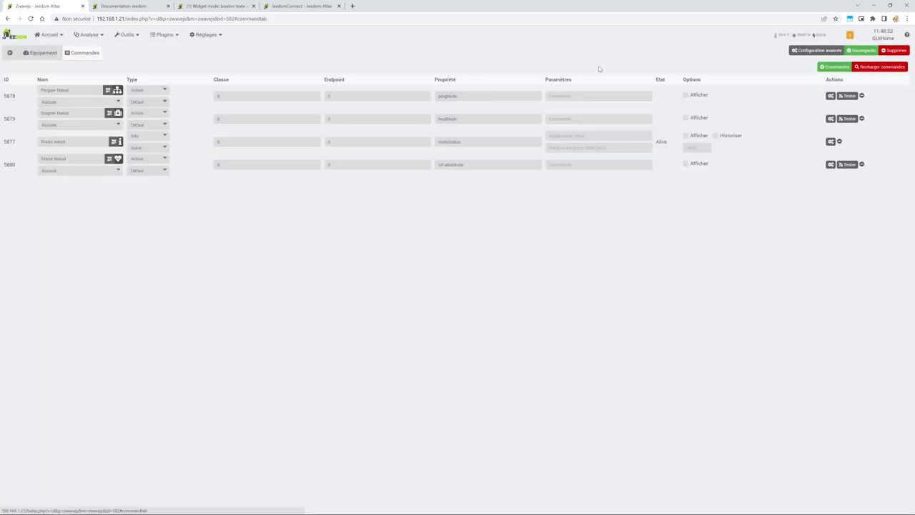
{"action": "left_click", "coordinate": [880, 67]}
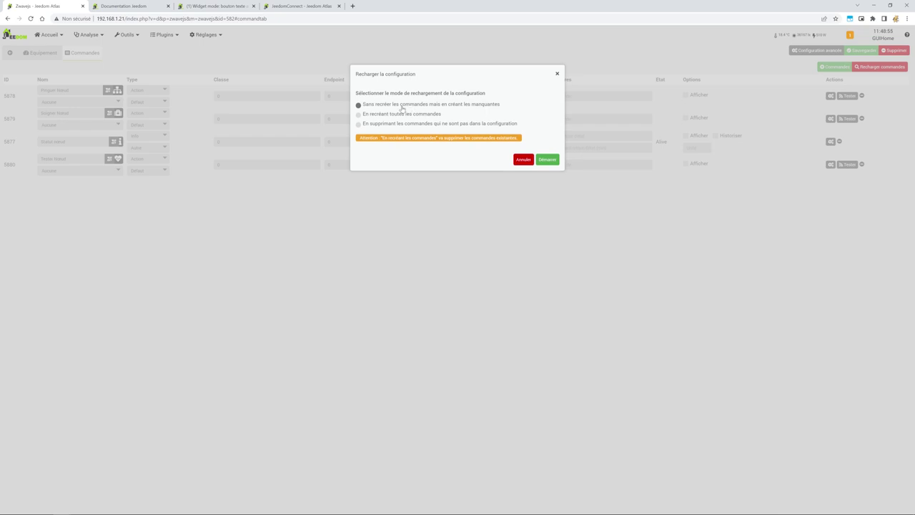
{"action": "left_click", "coordinate": [382, 115]}
{"action": "left_click", "coordinate": [547, 160]}
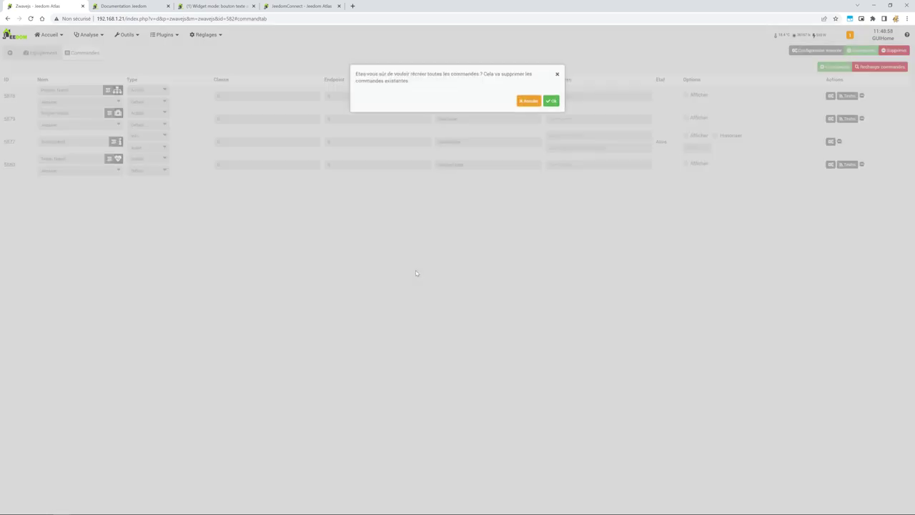
{"action": "left_click", "coordinate": [551, 101]}
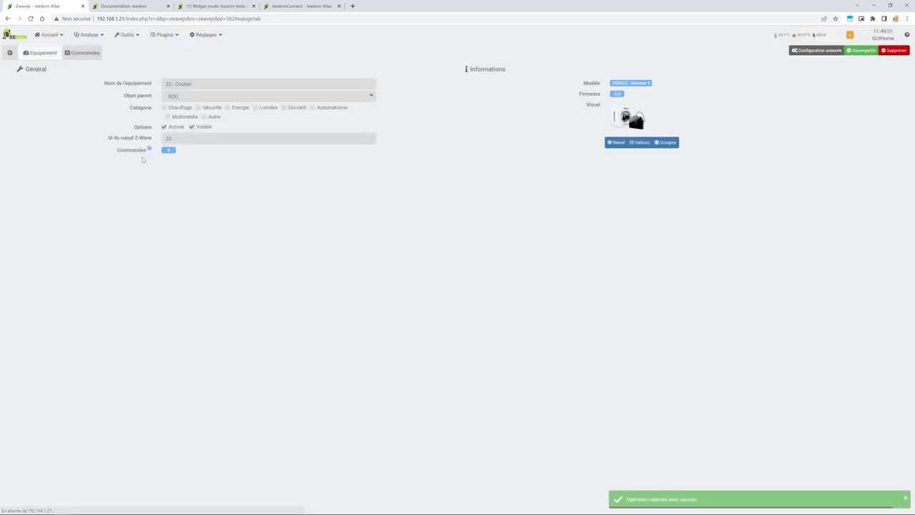
Review the command list of 23 - Couloir and the Jeedom configuration details of its FGD212 Dimmer 2 model
{"action": "left_click", "coordinate": [89, 56]}
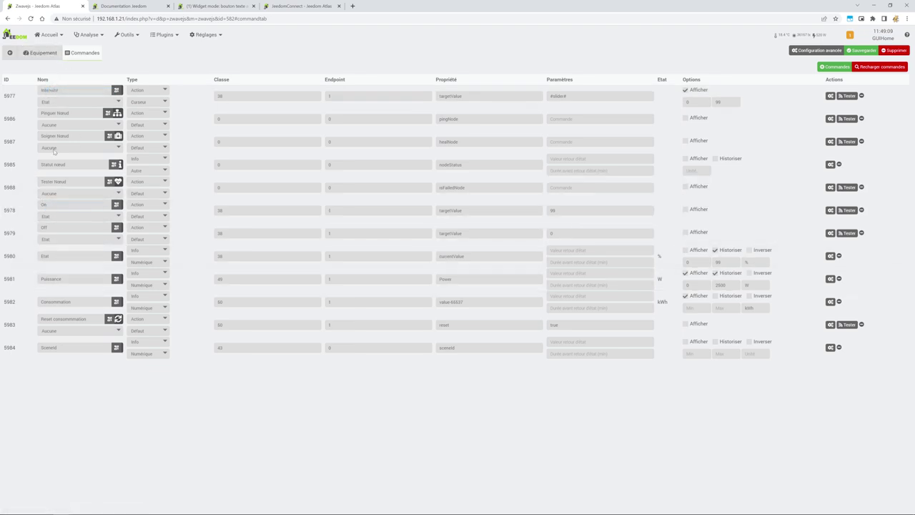
{"action": "left_click", "coordinate": [39, 55]}
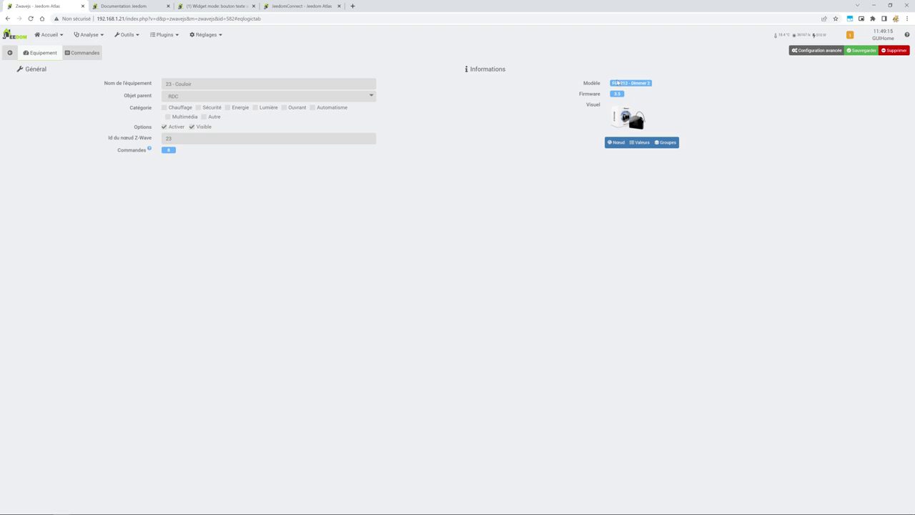
{"action": "mouse_move", "coordinate": [632, 86]}
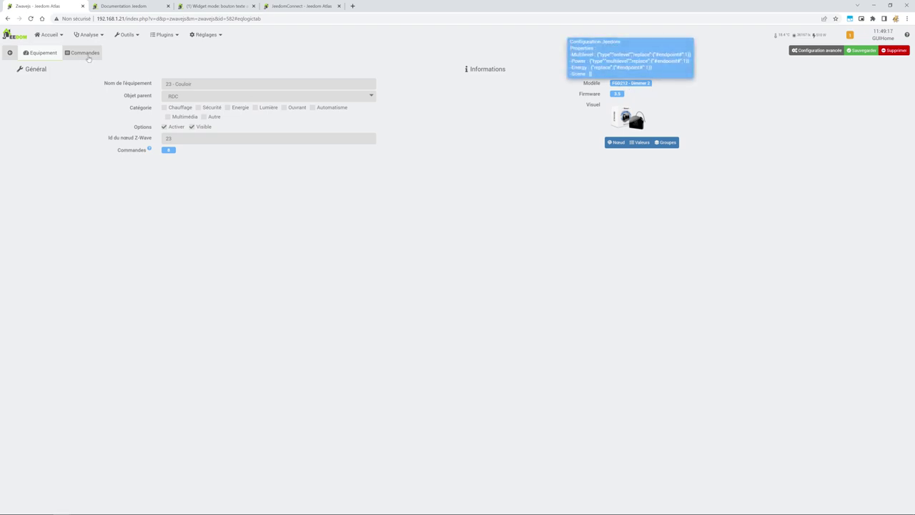
{"action": "left_click", "coordinate": [86, 54]}
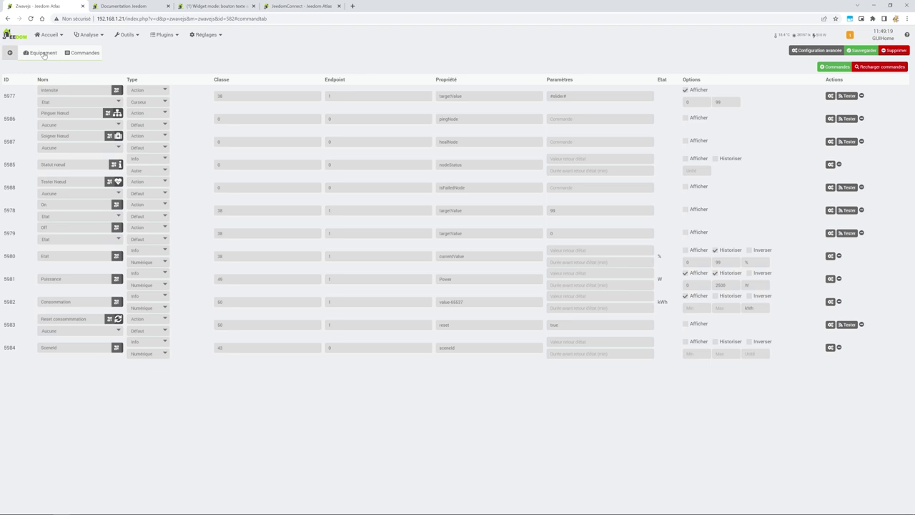
{"action": "left_click", "coordinate": [43, 54]}
Examine the node values of 23 - Couloir by command class, from Version v2 up to Multilevel Switch v3, and close the values window
{"action": "left_click", "coordinate": [639, 143]}
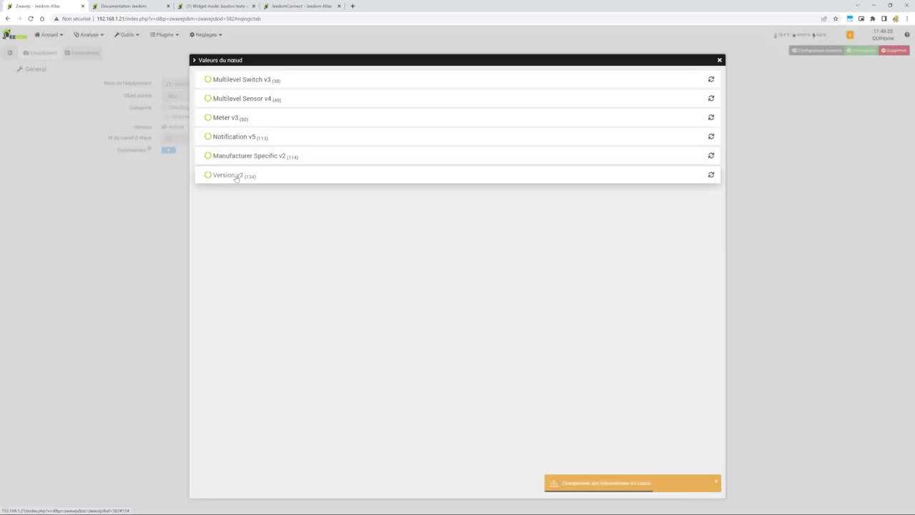
{"action": "left_click", "coordinate": [233, 177]}
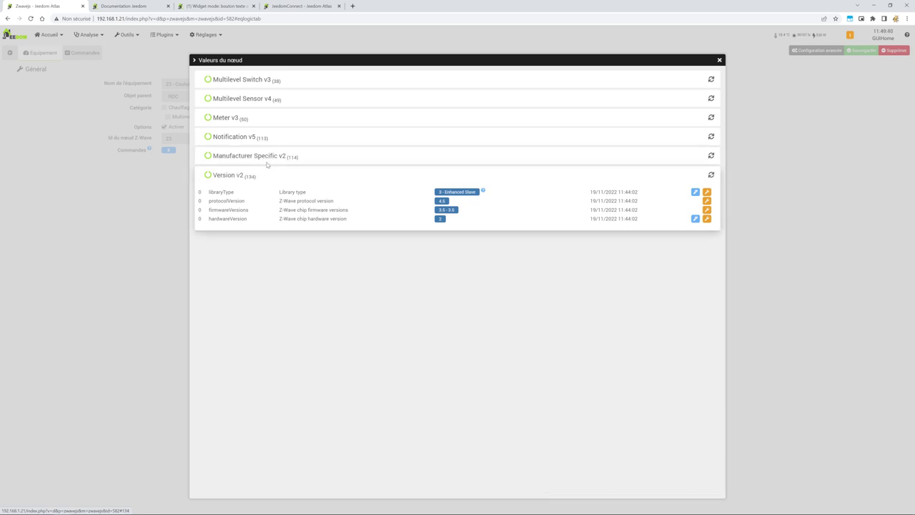
{"action": "left_click", "coordinate": [261, 158]}
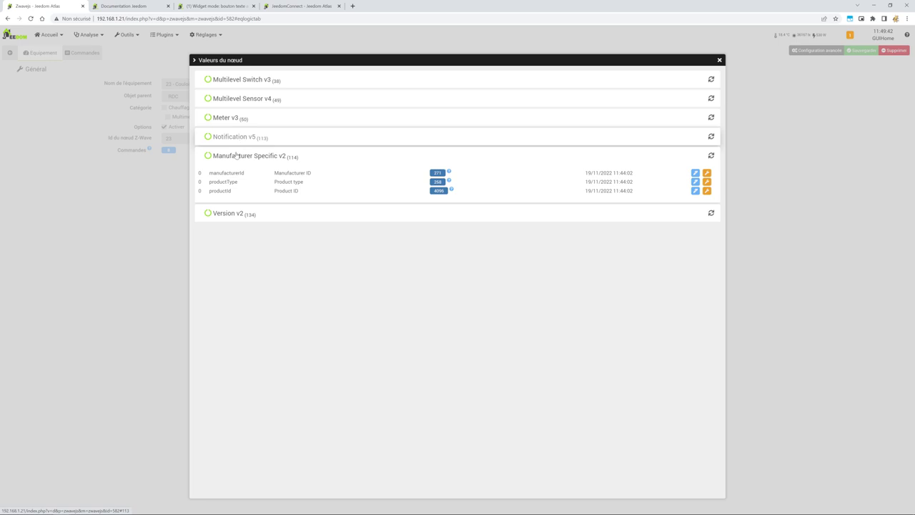
{"action": "left_click", "coordinate": [243, 140]}
{"action": "left_click", "coordinate": [233, 117]}
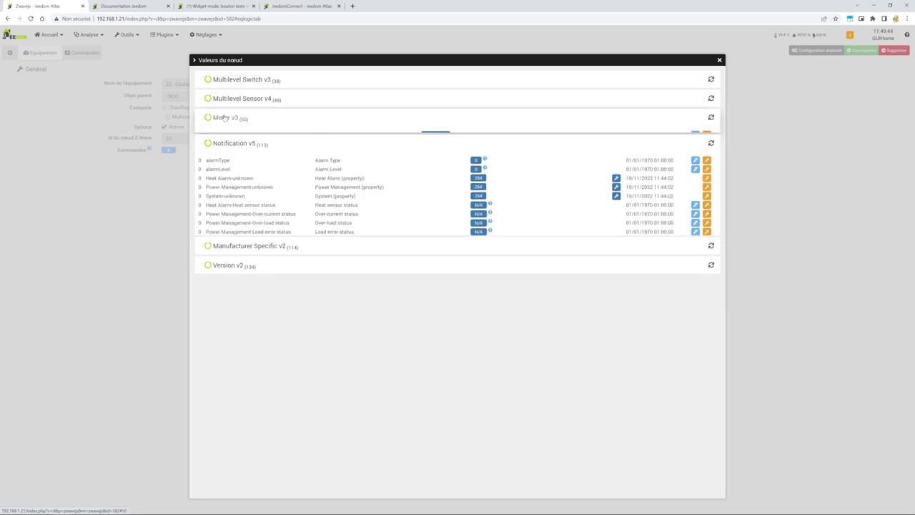
{"action": "left_click", "coordinate": [264, 101]}
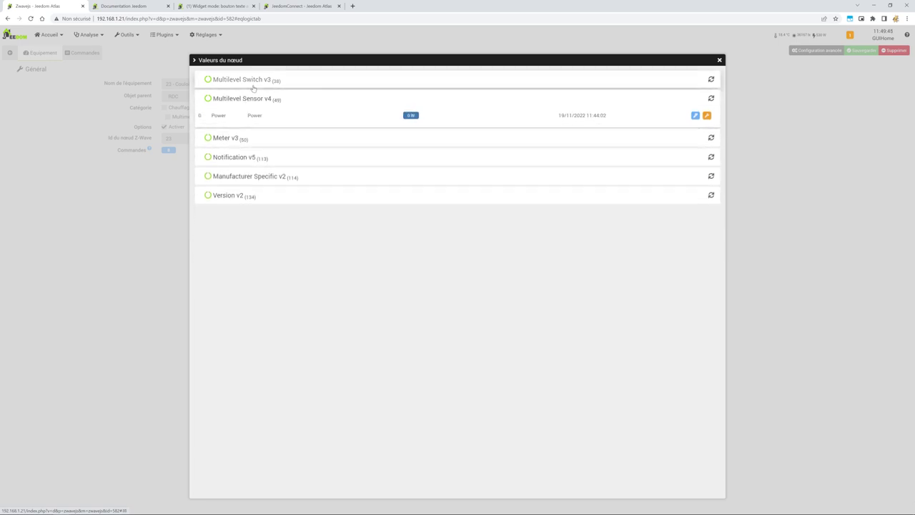
{"action": "left_click", "coordinate": [245, 79]}
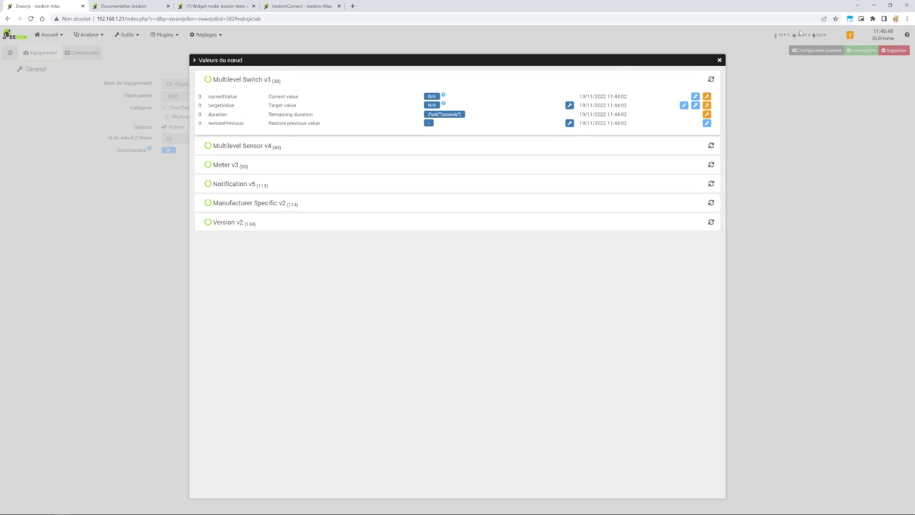
{"action": "left_click", "coordinate": [720, 59]}
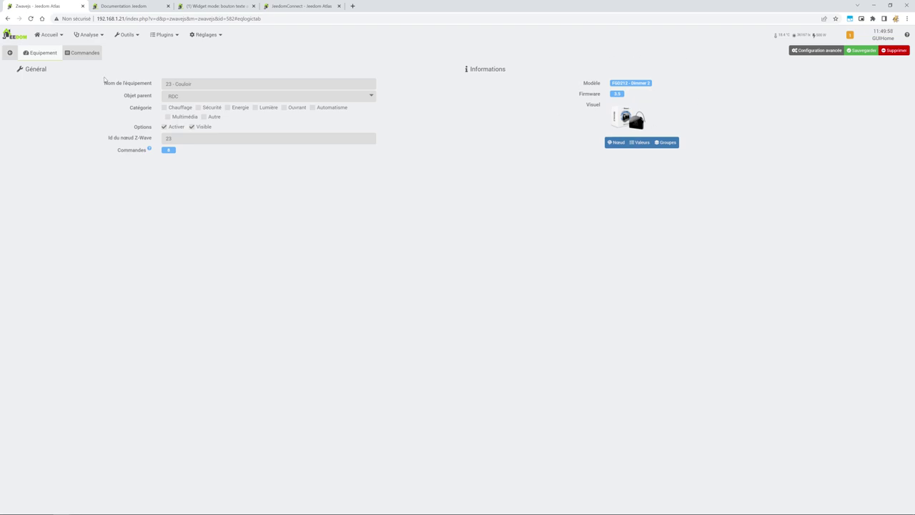
Enlarge the 23 - Couloir tile in the dashboard's RDC section to fit all its widgets, and try its Intensité slider
{"action": "left_click", "coordinate": [80, 53]}
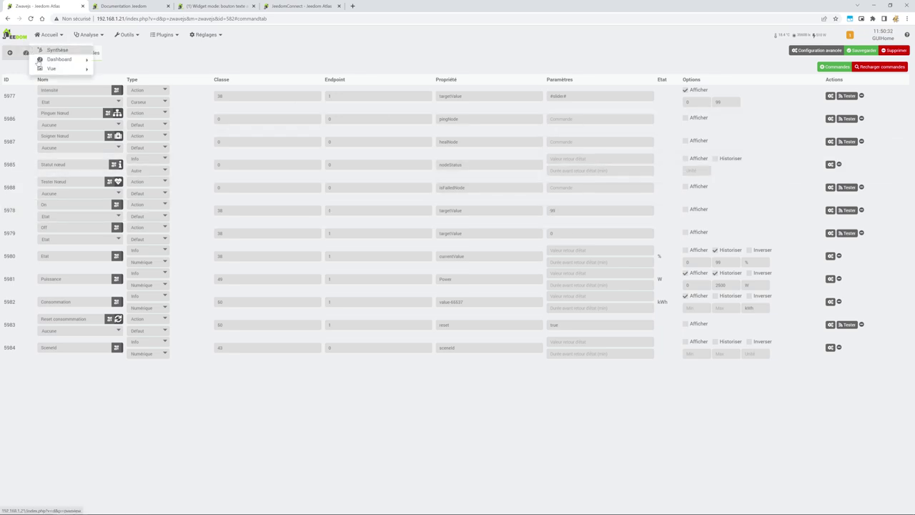
{"action": "left_click", "coordinate": [19, 42]}
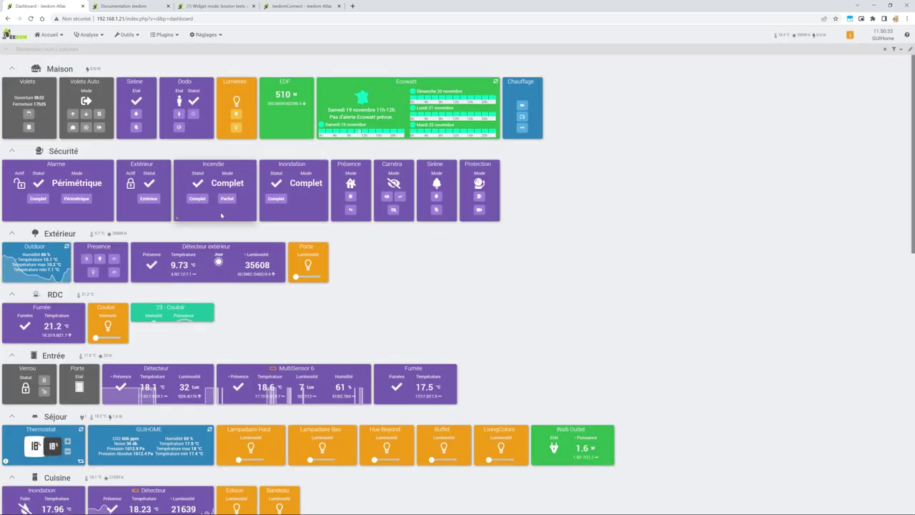
{"action": "key", "text": "ctrl+e"}
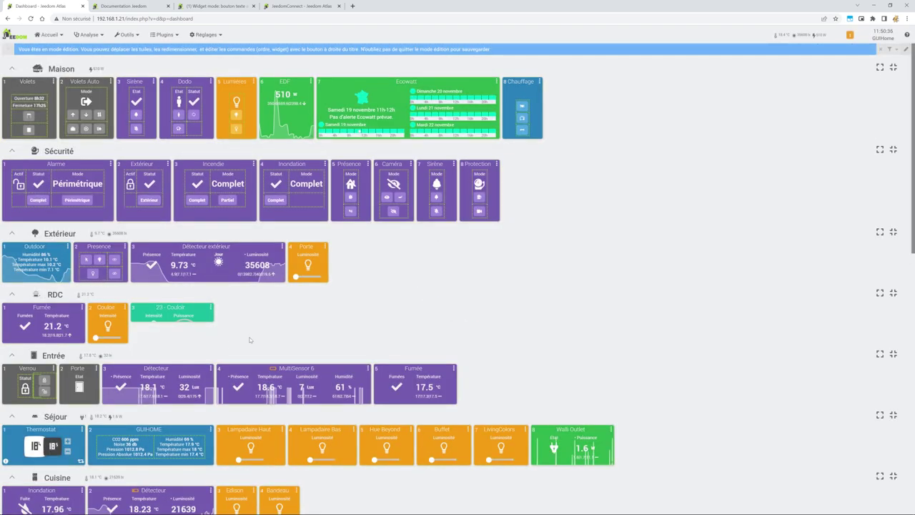
{"action": "left_click_drag", "start_coordinate": [215, 326], "coordinate": [223, 367]}
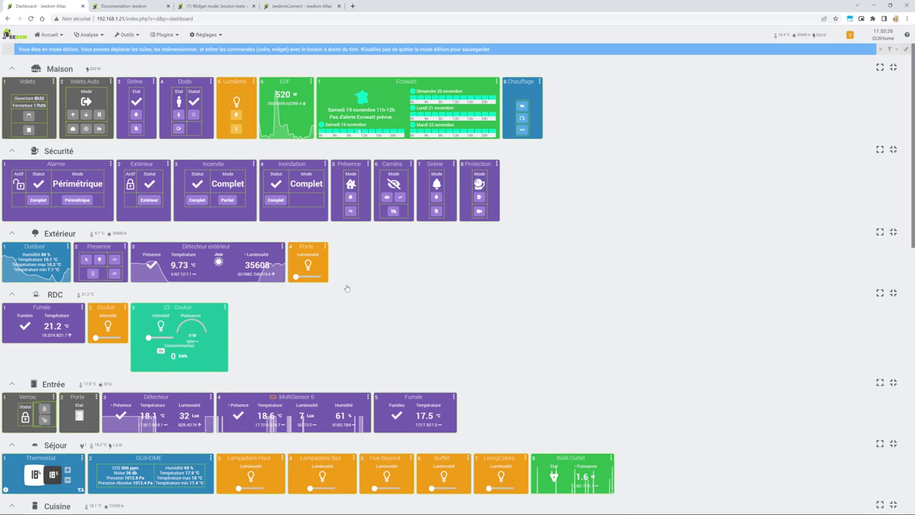
{"action": "key", "text": "ctrl+e"}
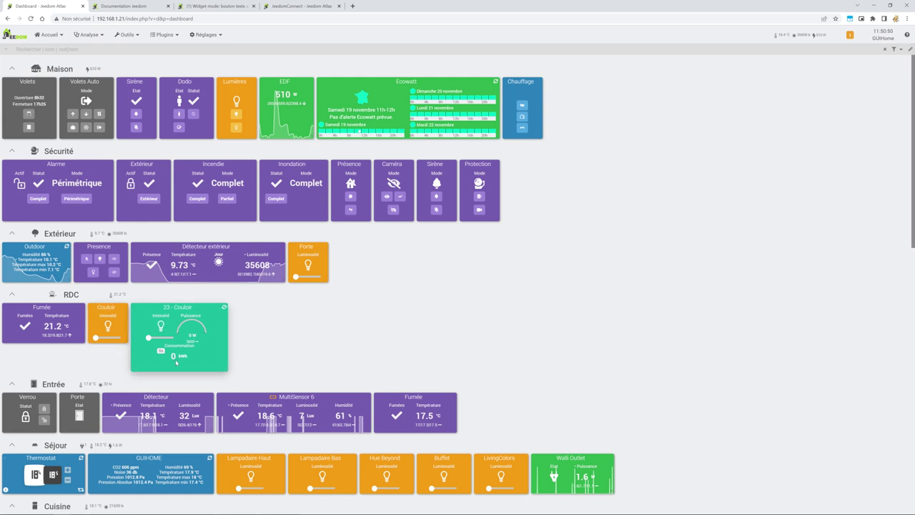
{"action": "mouse_move", "coordinate": [177, 363]}
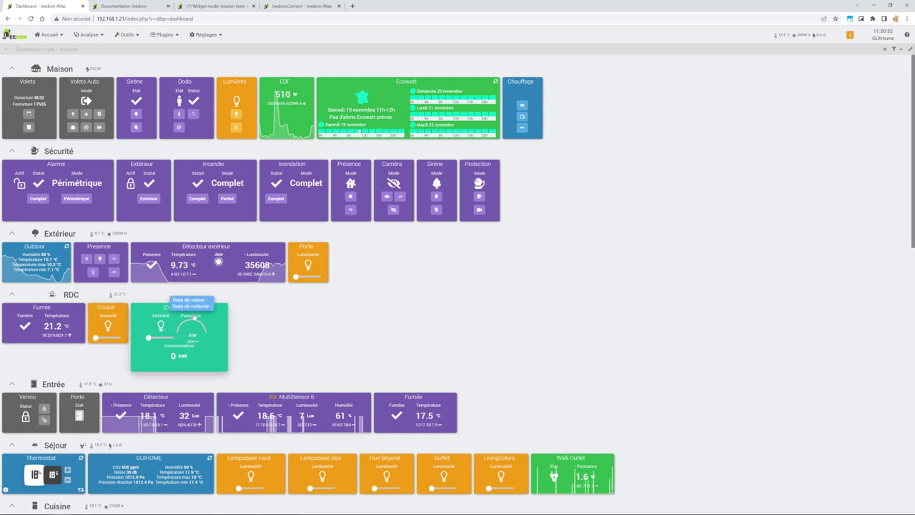
{"action": "left_click_drag", "start_coordinate": [149, 337], "coordinate": [173, 338]}
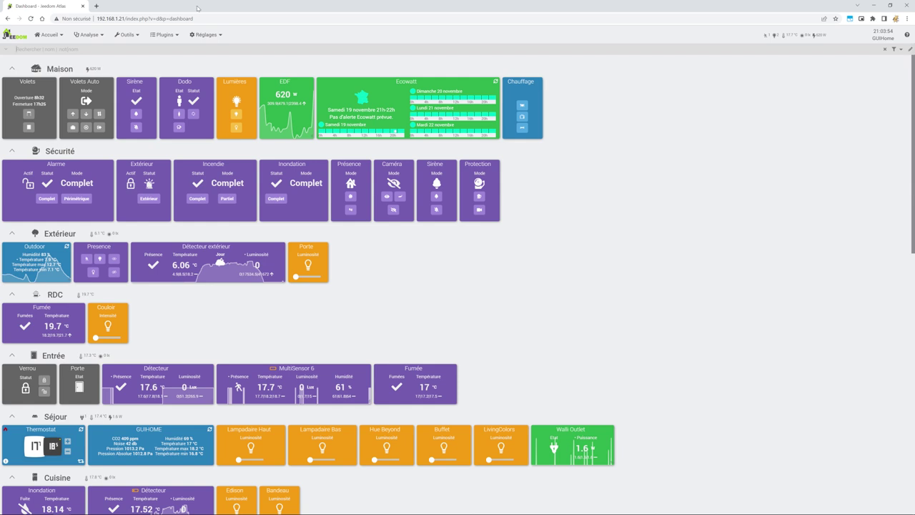
Look over the installed plugins in the plugin management page and return to the dashboard
{"action": "left_click", "coordinate": [165, 34]}
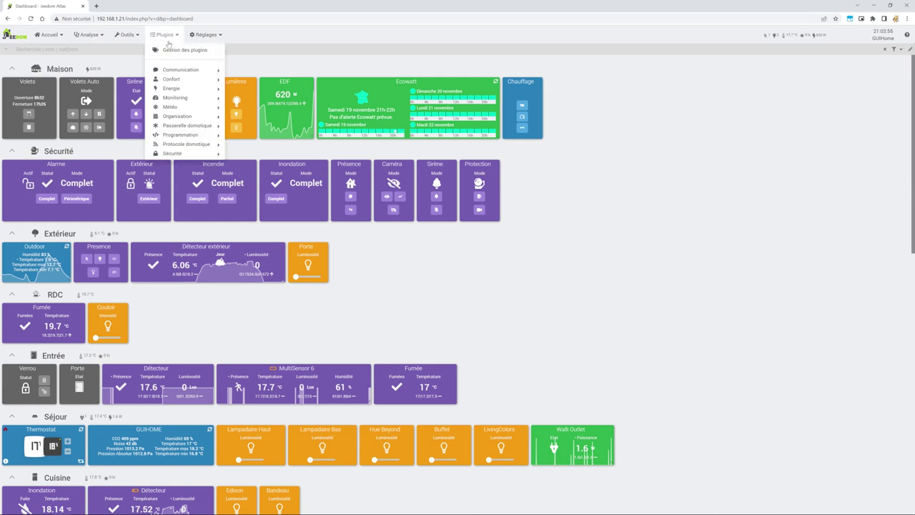
{"action": "mouse_move", "coordinate": [195, 137]}
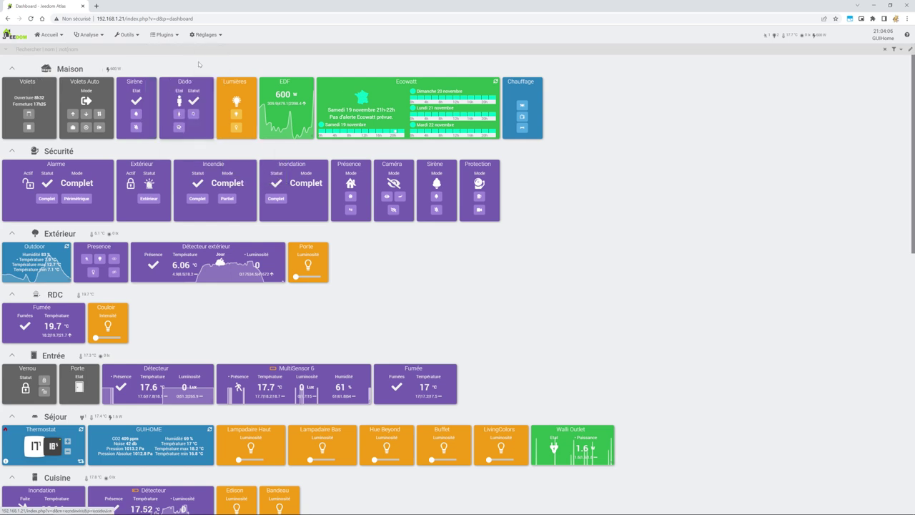
{"action": "left_click", "coordinate": [170, 49]}
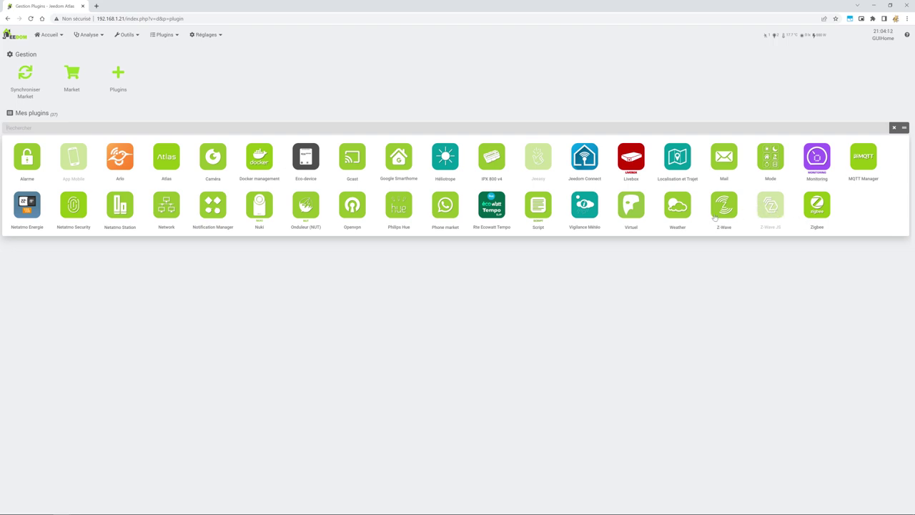
{"action": "mouse_move", "coordinate": [32, 33]}
{"action": "left_click", "coordinate": [59, 59]}
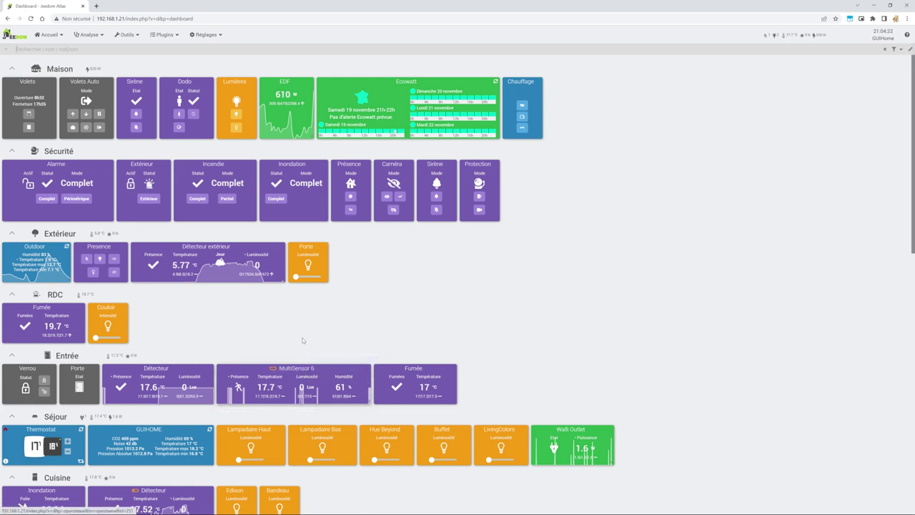
{"action": "left_click", "coordinate": [89, 34]}
{"action": "left_click", "coordinate": [126, 34]}
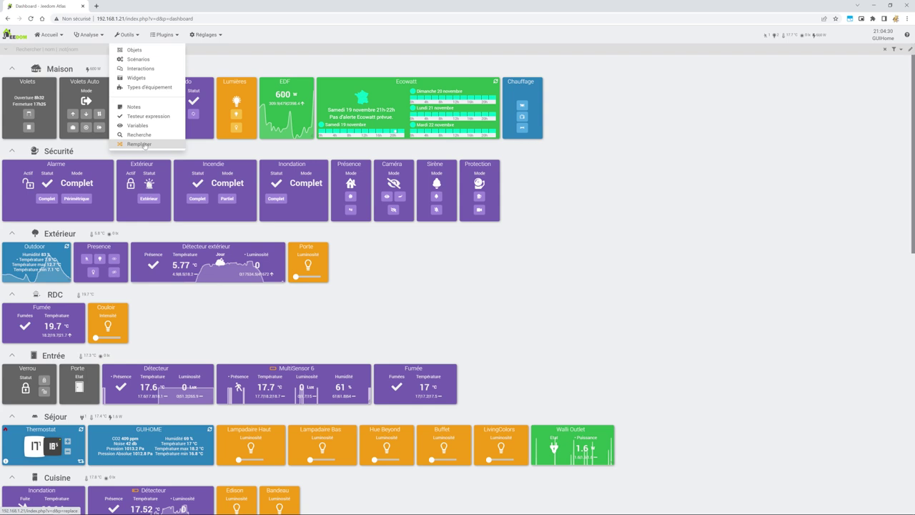
{"action": "left_click", "coordinate": [166, 34]}
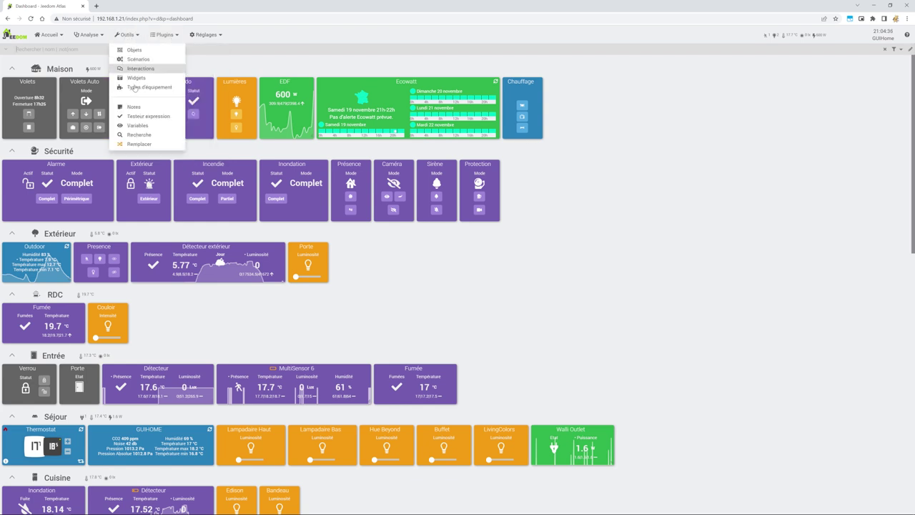
{"action": "mouse_move", "coordinate": [132, 34]}
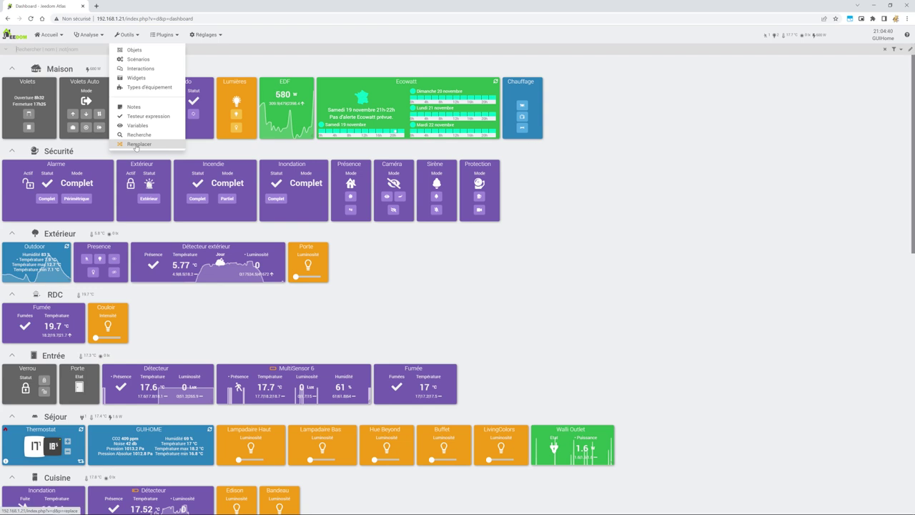
Stop the daemon of the Z-Wave (openzwave) plugin from its configuration page
{"action": "mouse_move", "coordinate": [164, 34]}
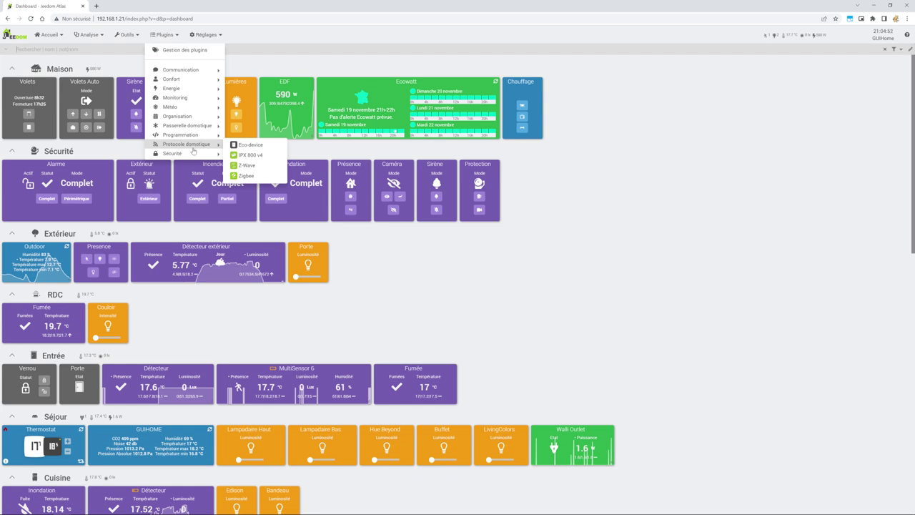
{"action": "left_click", "coordinate": [184, 50]}
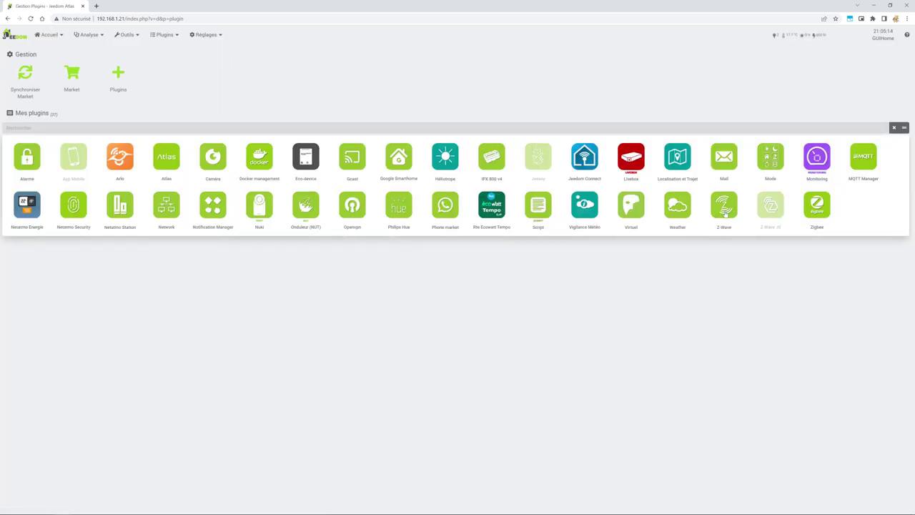
{"action": "left_click", "coordinate": [726, 207]}
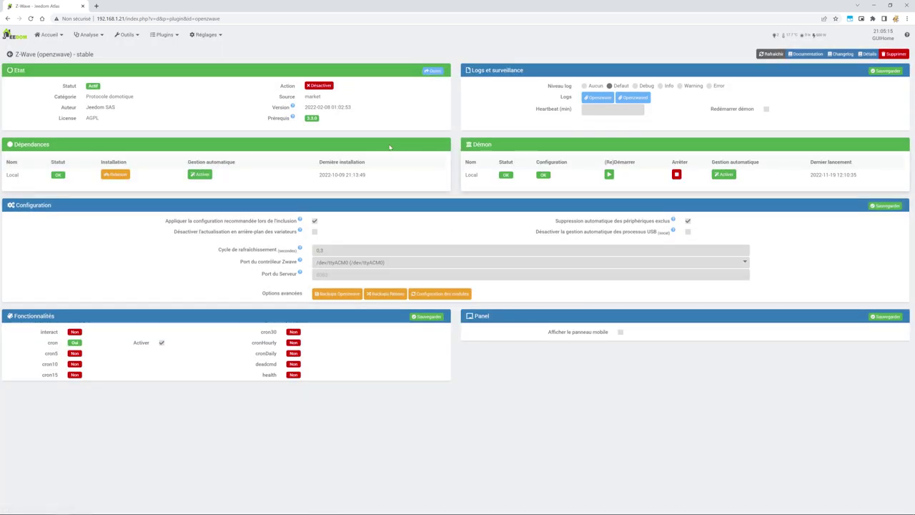
{"action": "left_click", "coordinate": [676, 174]}
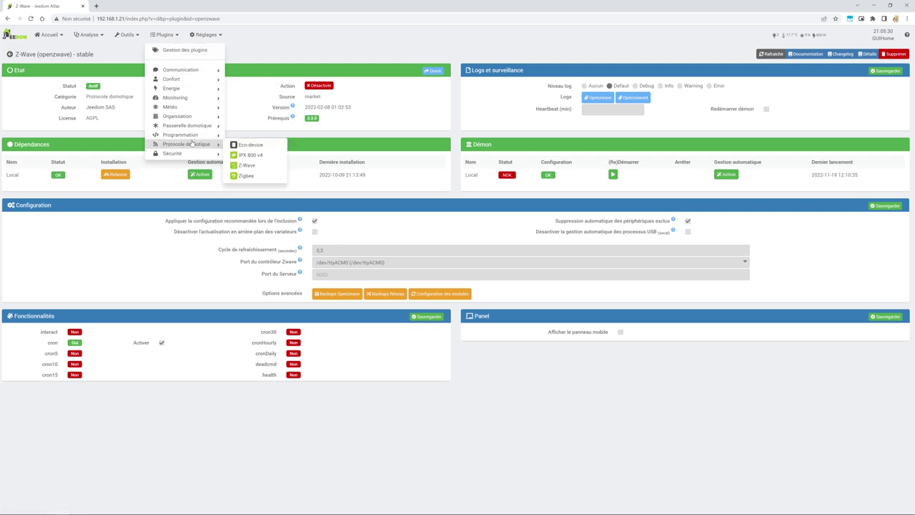
Activate the Z-Wave JS plugin and start its daemon
{"action": "left_click", "coordinate": [192, 52]}
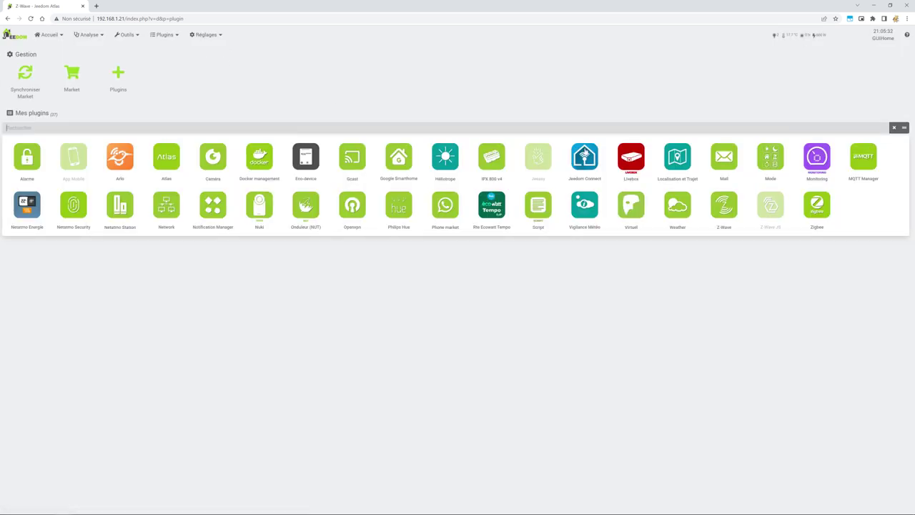
{"action": "left_click", "coordinate": [771, 207]}
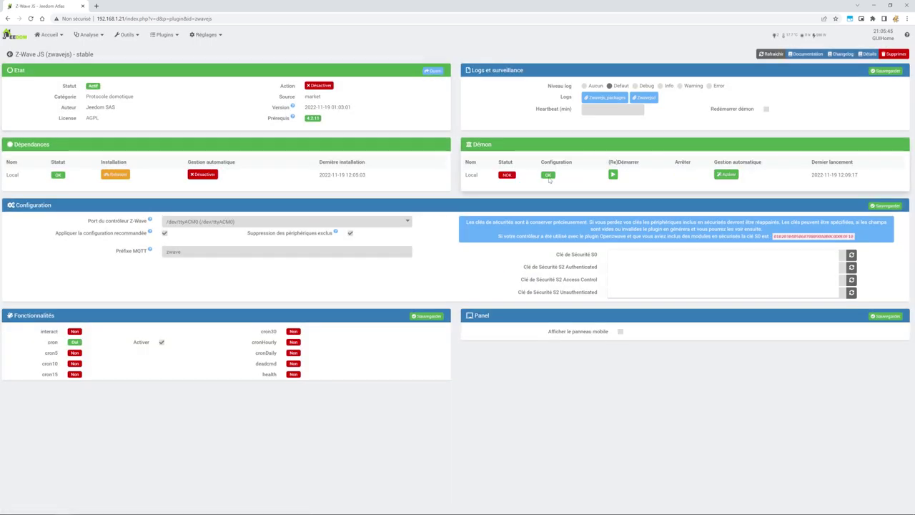
{"action": "left_click", "coordinate": [613, 175]}
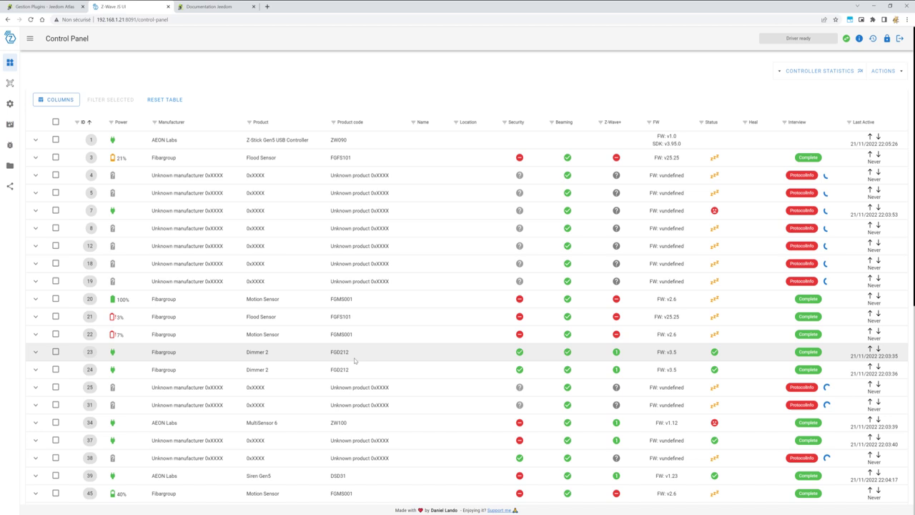
Examine the product, status and interview columns of the nodes in the Z-Wave JS UI control panel
{"action": "scroll", "coordinate": [392, 428], "scroll_direction": "down", "scroll_amount": 2}
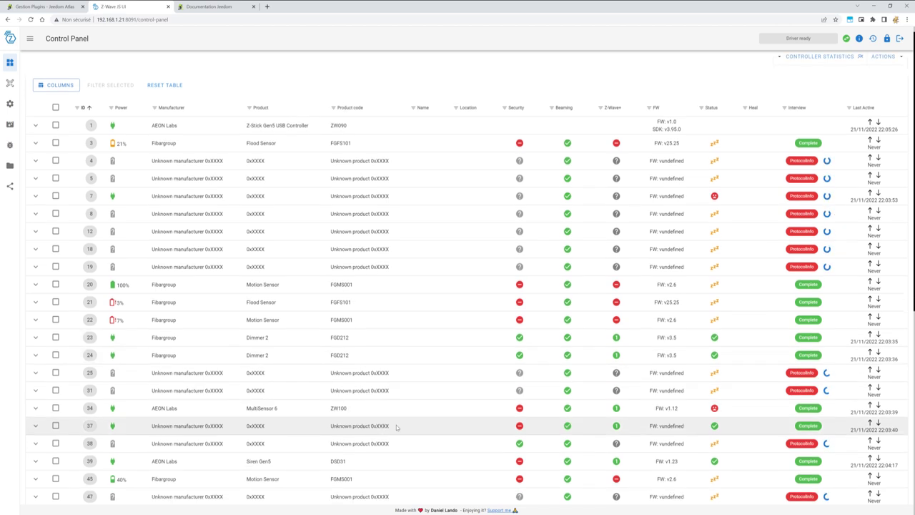
{"action": "scroll", "coordinate": [427, 432], "scroll_direction": "down", "scroll_amount": 1}
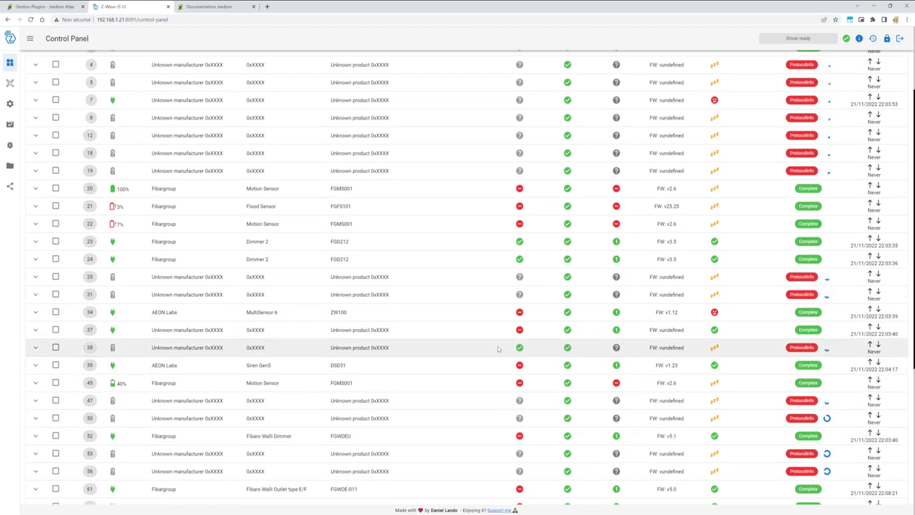
{"action": "scroll", "coordinate": [484, 166], "scroll_direction": "up", "scroll_amount": 2}
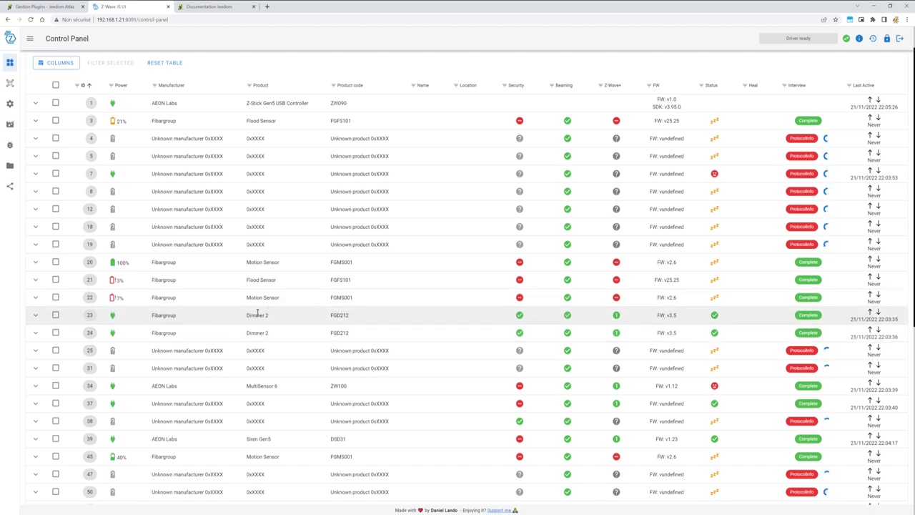
Read the "Clés de sécurité" section of the Jeedom Z-Wave JS plugin documentation, including the note on the Openzwave S0 key
{"action": "left_click", "coordinate": [214, 7]}
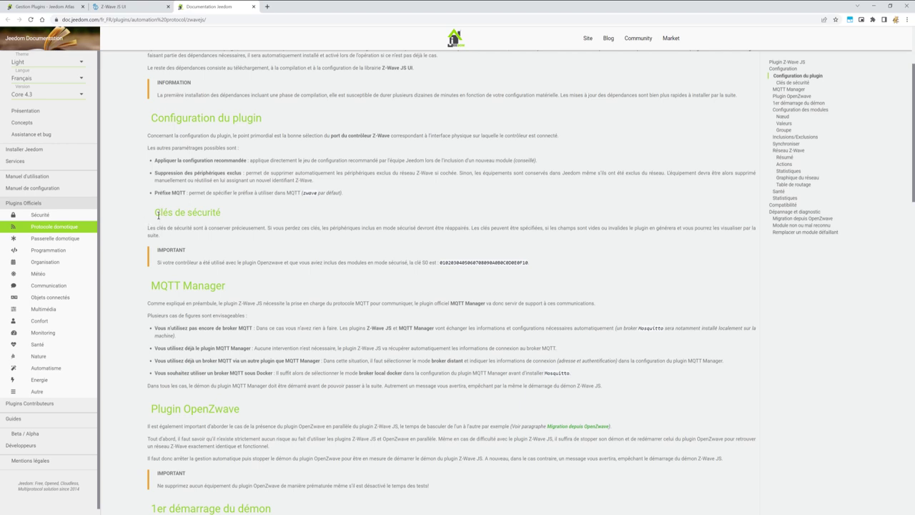
{"action": "left_click_drag", "start_coordinate": [155, 212], "coordinate": [534, 264]}
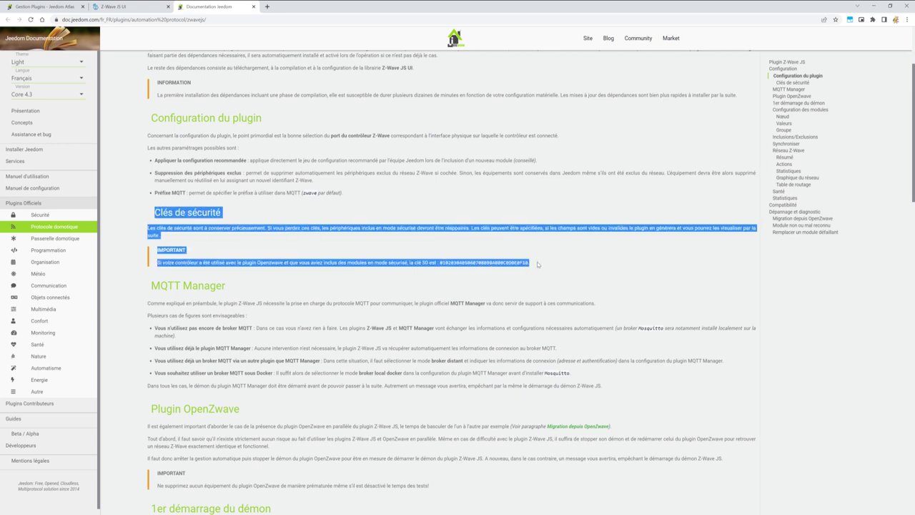
{"action": "left_click", "coordinate": [534, 266]}
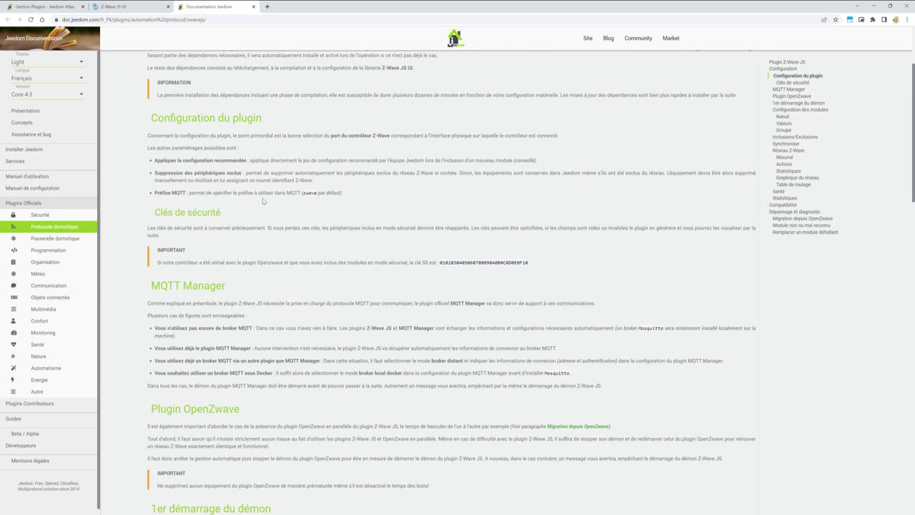
{"action": "left_click_drag", "start_coordinate": [256, 262], "coordinate": [283, 263]}
{"action": "key", "text": "ctrl+1"}
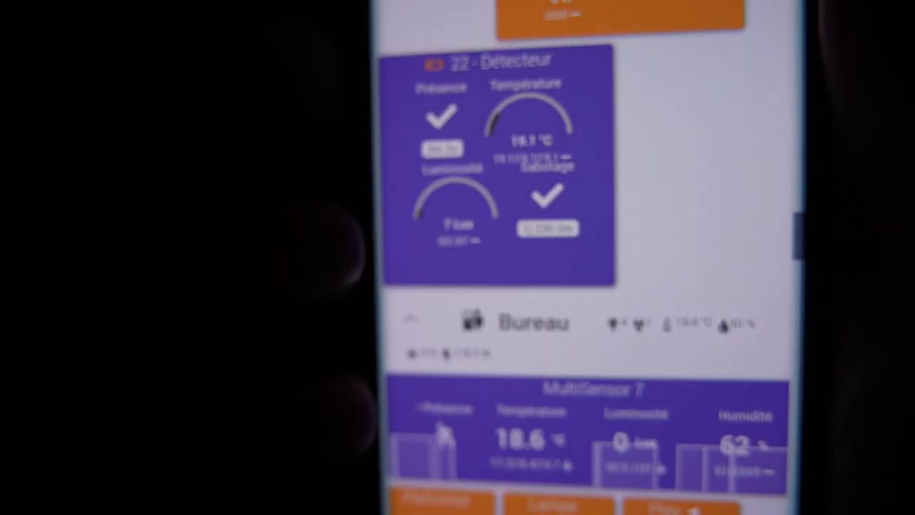
{"action": "scroll", "coordinate": [587, 258], "scroll_direction": "up", "scroll_amount": 2}
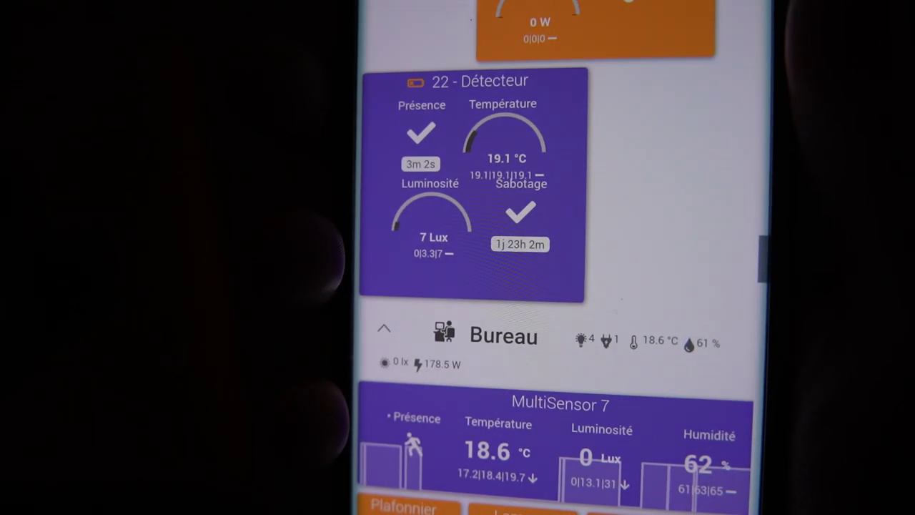
{"action": "scroll", "coordinate": [586, 286], "scroll_direction": "down", "scroll_amount": 2}
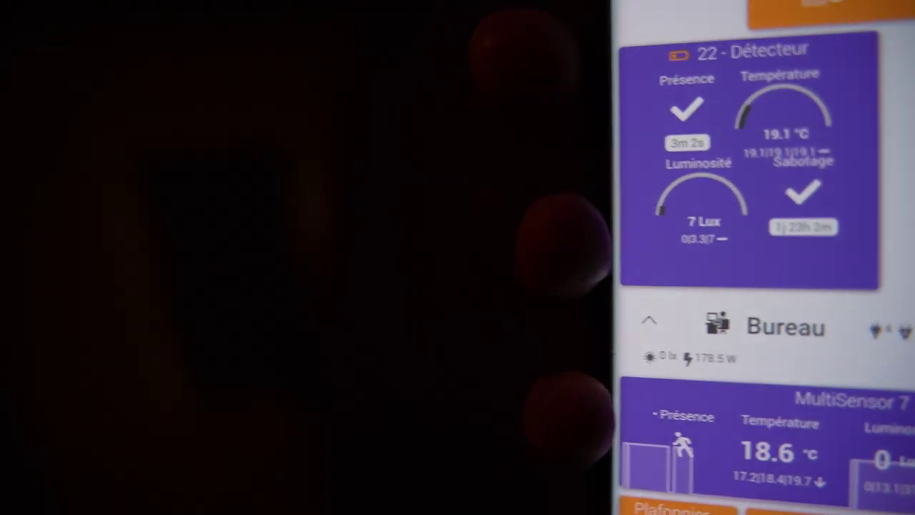